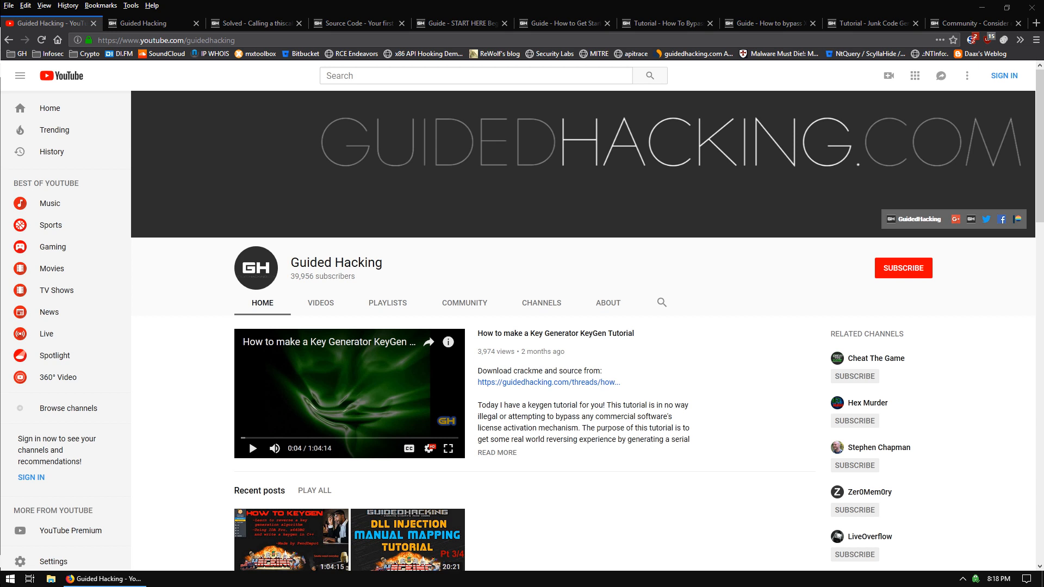
# Switch from the YouTube channel to the Guided Hacking forum list.
pyautogui.click(143, 23)
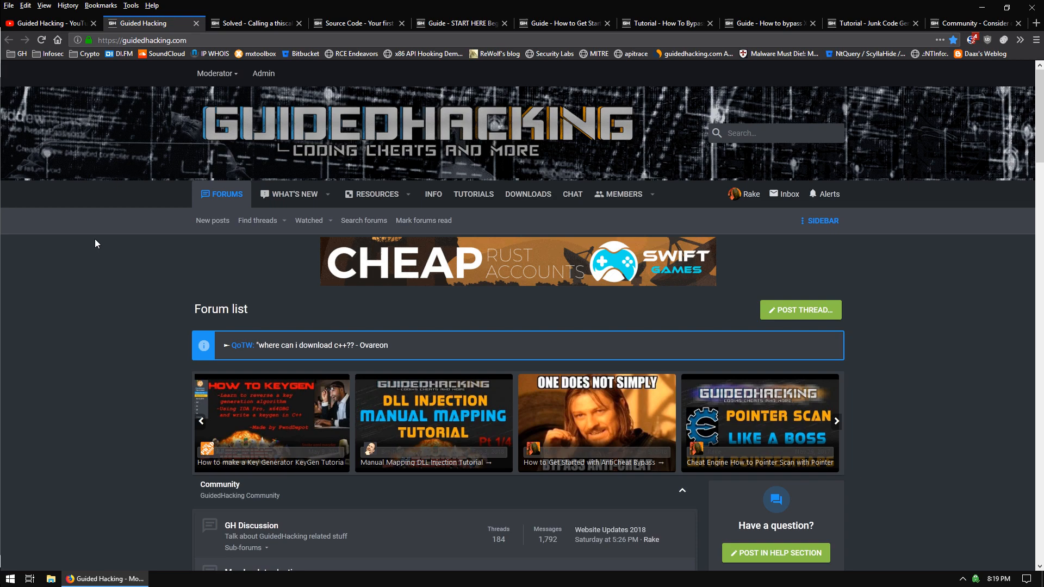
# Autoscroll the forum list down to its statistics footer with the members count.
pyautogui.middleClick(130, 212)
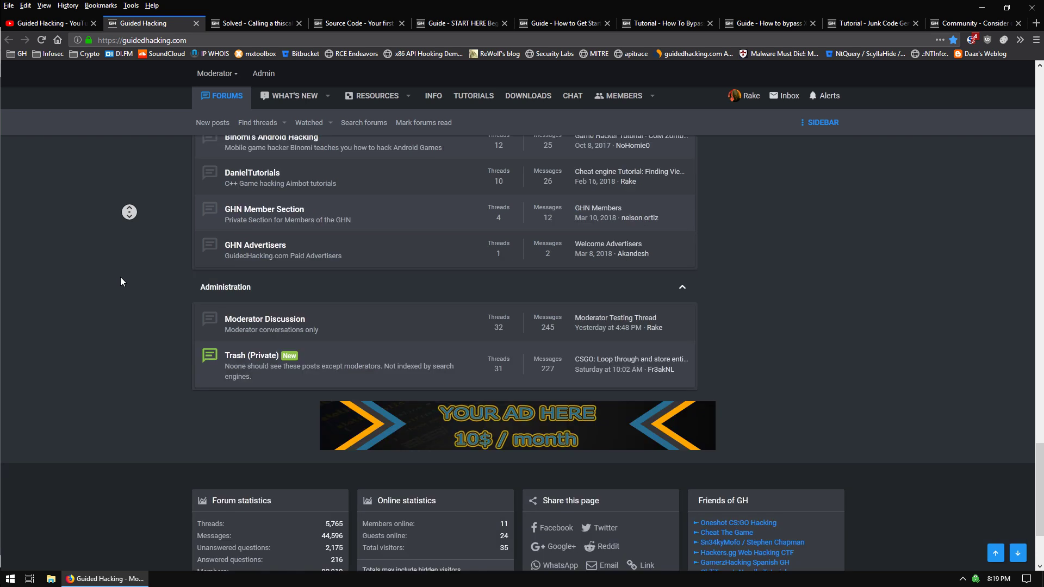
pyautogui.click(120, 281)
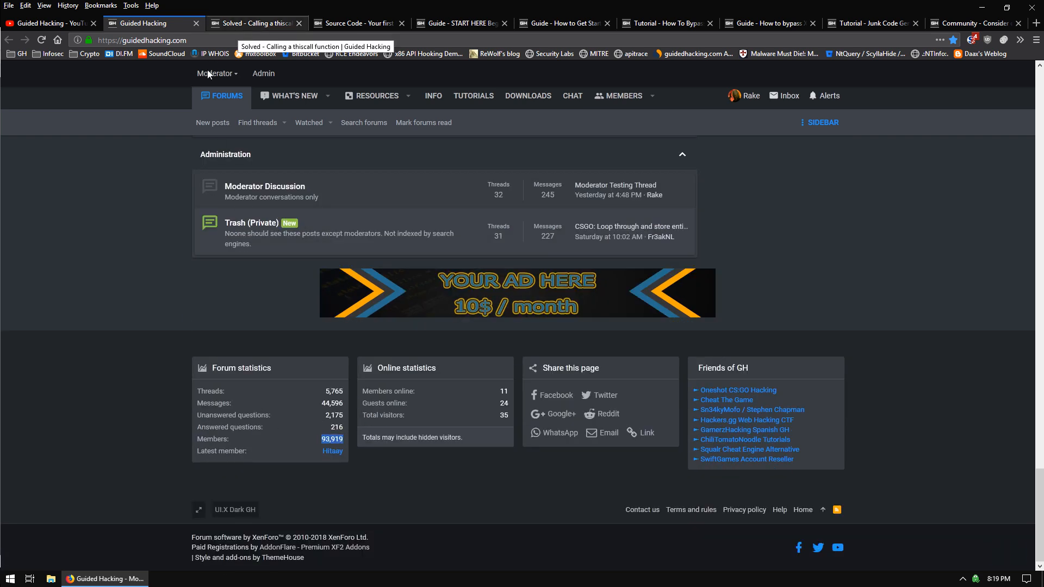
pyautogui.click(116, 283)
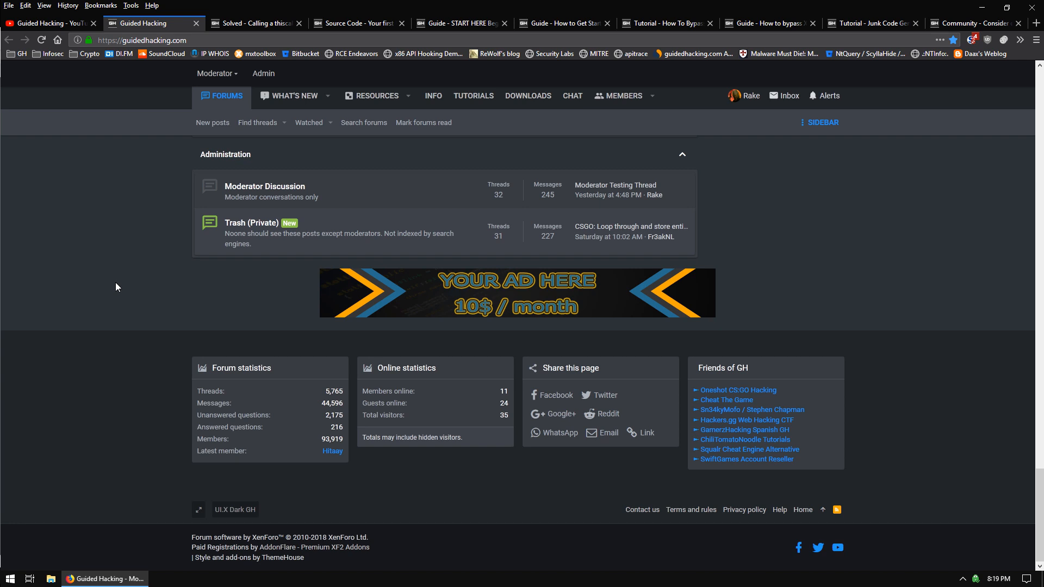
# Bring up the 'Calling a thiscall function' thread and read down through its replies.
pyautogui.click(265, 26)
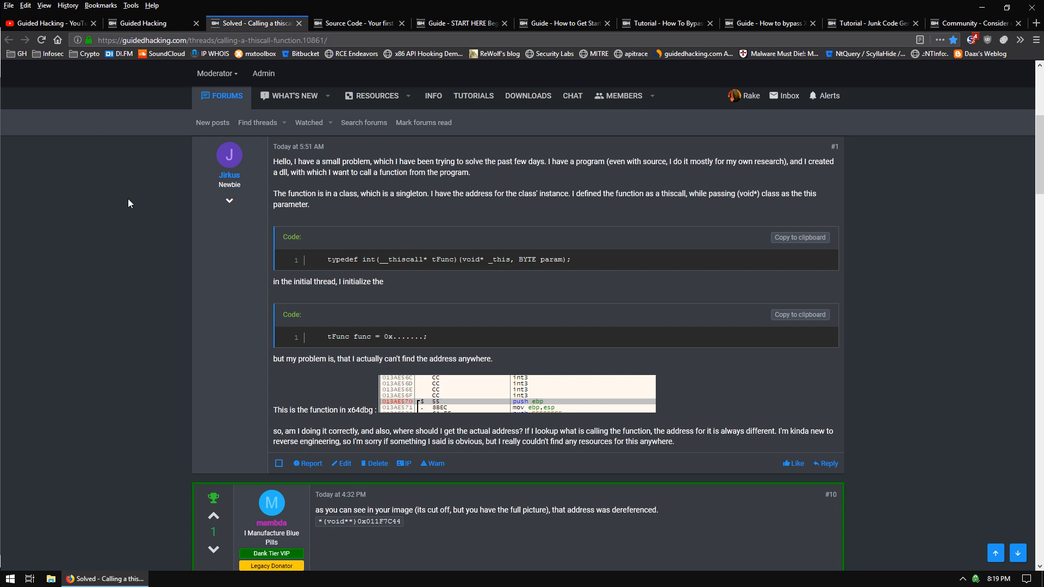
pyautogui.middleClick(128, 198)
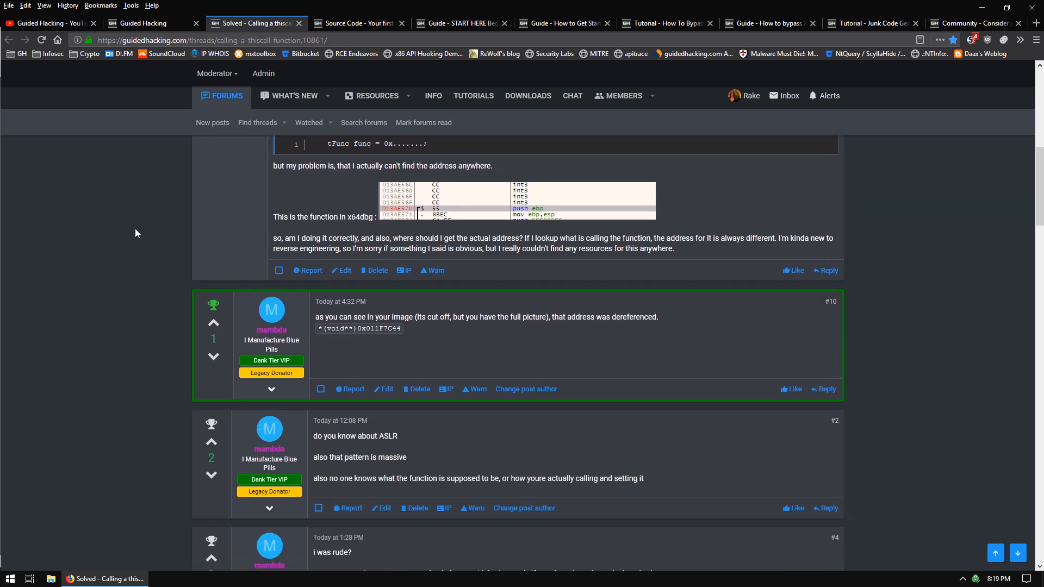
pyautogui.middleClick(121, 250)
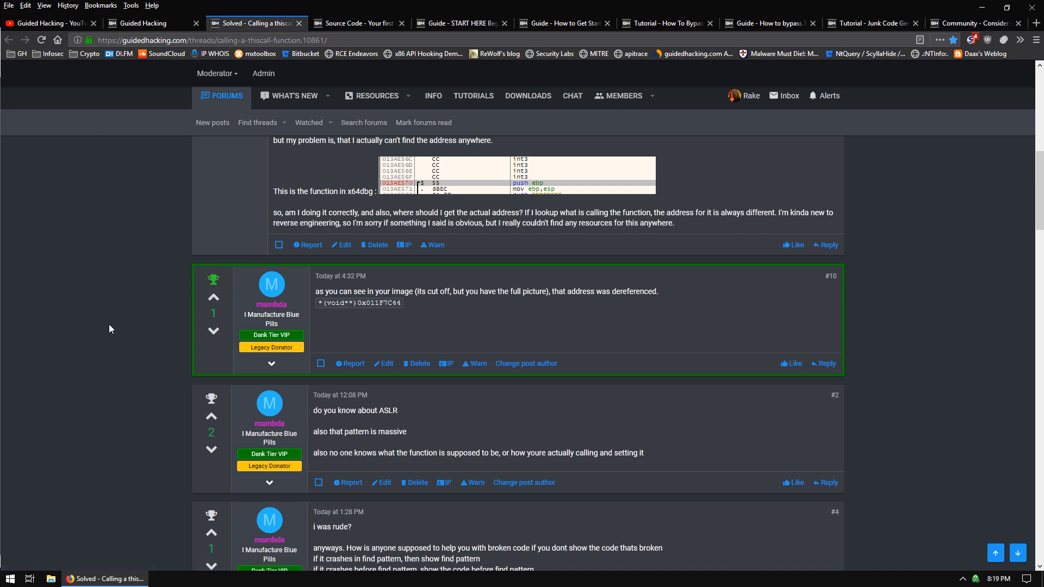
pyautogui.scroll(1, 109, 324)
pyautogui.moveTo(392, 349); pyautogui.dragTo(404, 361)
pyautogui.click(456, 379)
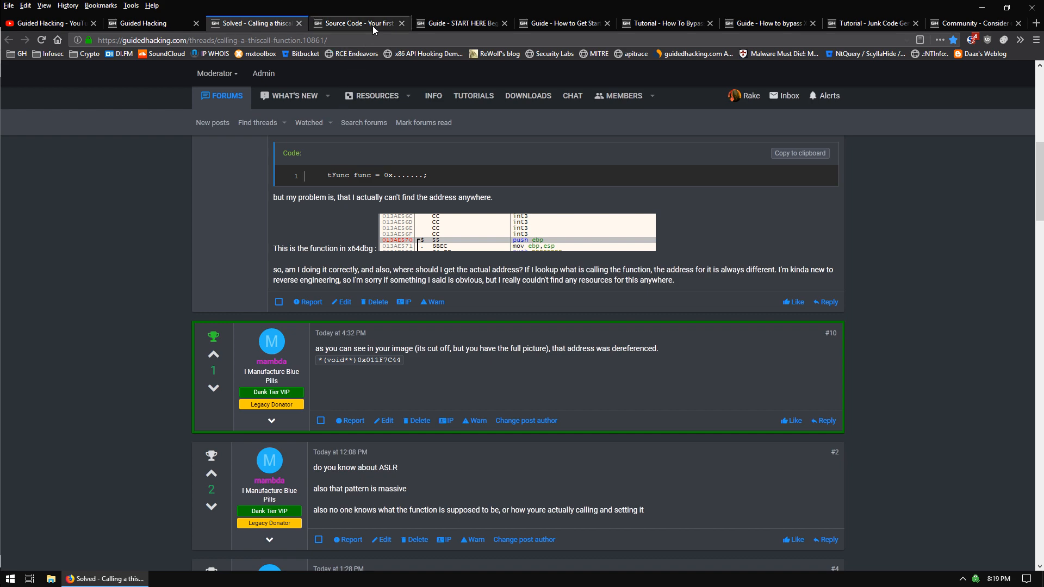
# Move to the 'Your first External Trainer' source code thread and look over its code.
pyautogui.click(360, 22)
pyautogui.middleClick(152, 368)
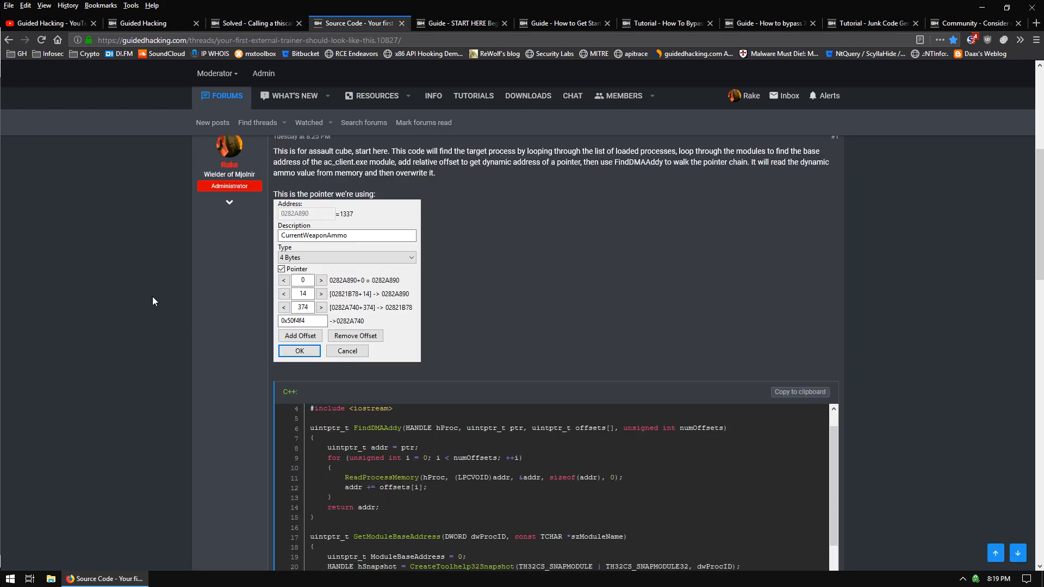
pyautogui.middleClick(152, 296)
pyautogui.click(151, 328)
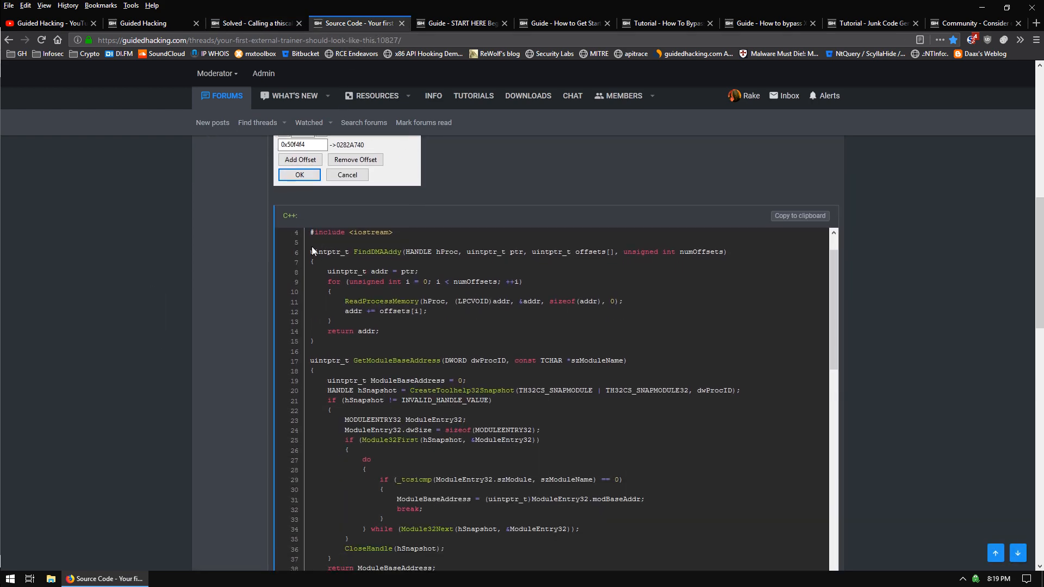
pyautogui.scroll(-2, 312, 246)
pyautogui.moveTo(312, 261); pyautogui.dragTo(563, 485)
pyautogui.click(564, 486)
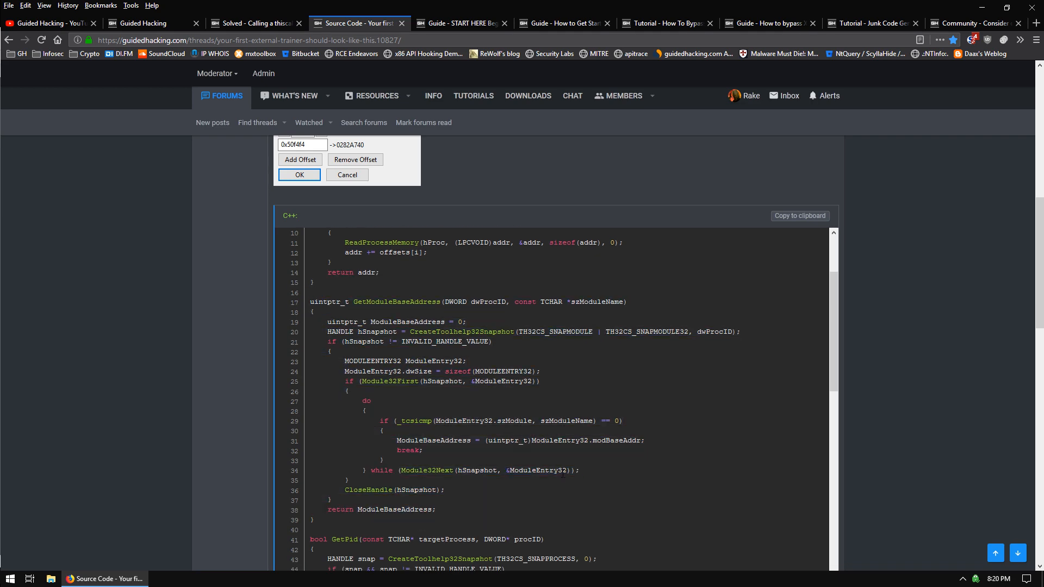
pyautogui.click(453, 24)
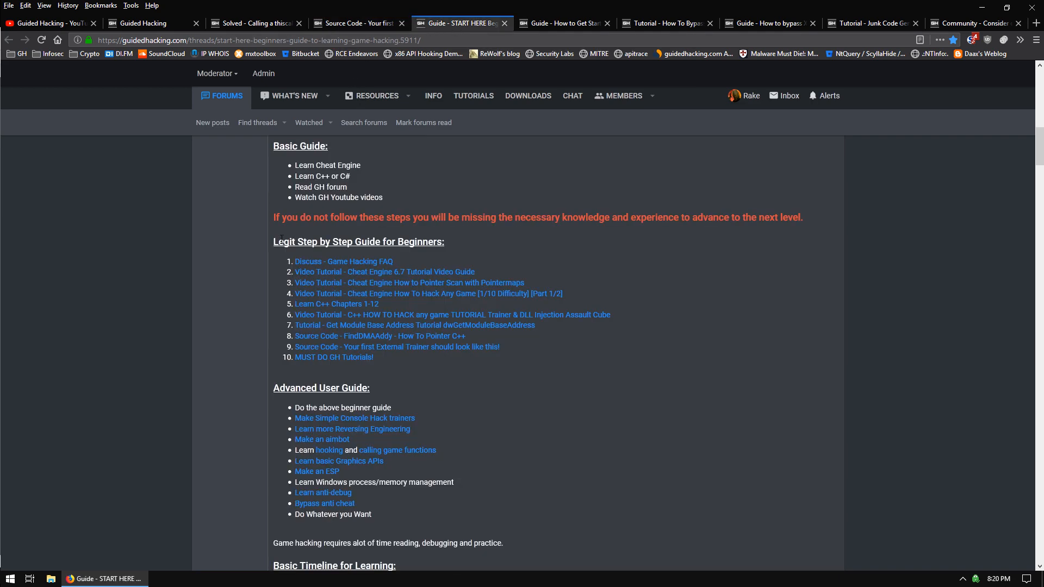
pyautogui.scroll(10, 199, 287)
pyautogui.scroll(10, 199, 286)
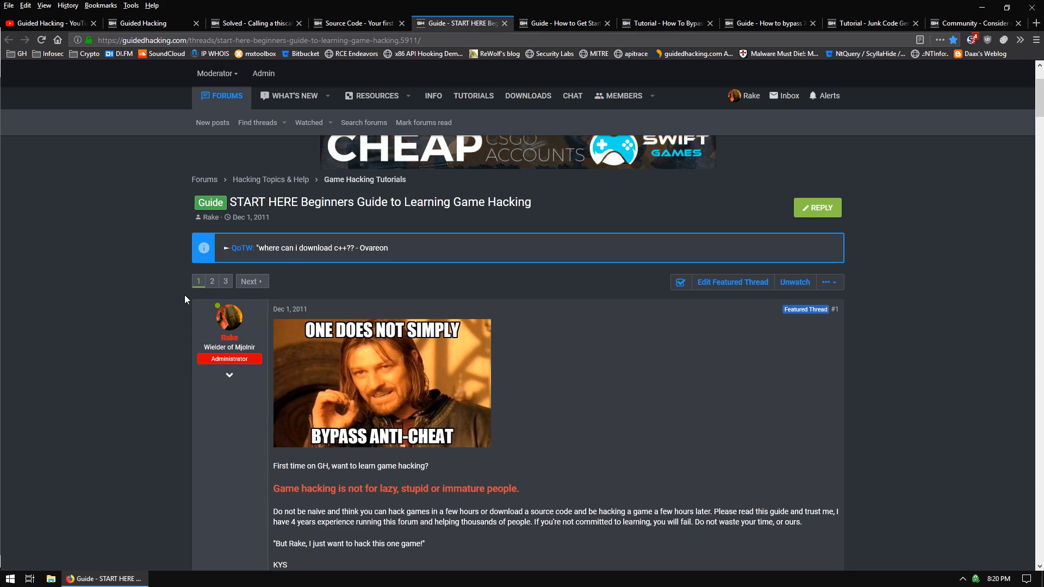
pyautogui.middleClick(185, 295)
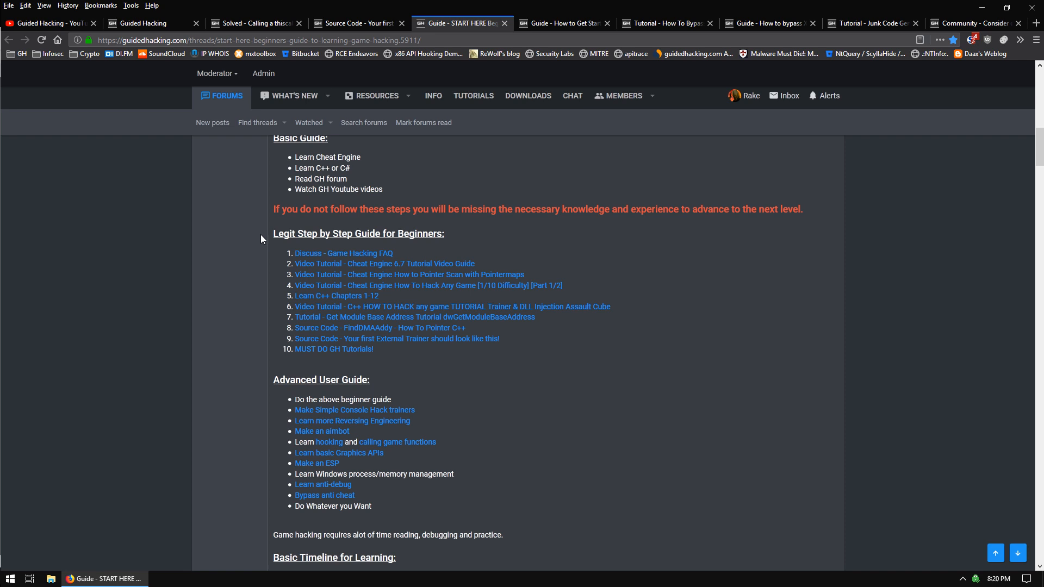
pyautogui.moveTo(274, 234); pyautogui.dragTo(404, 350)
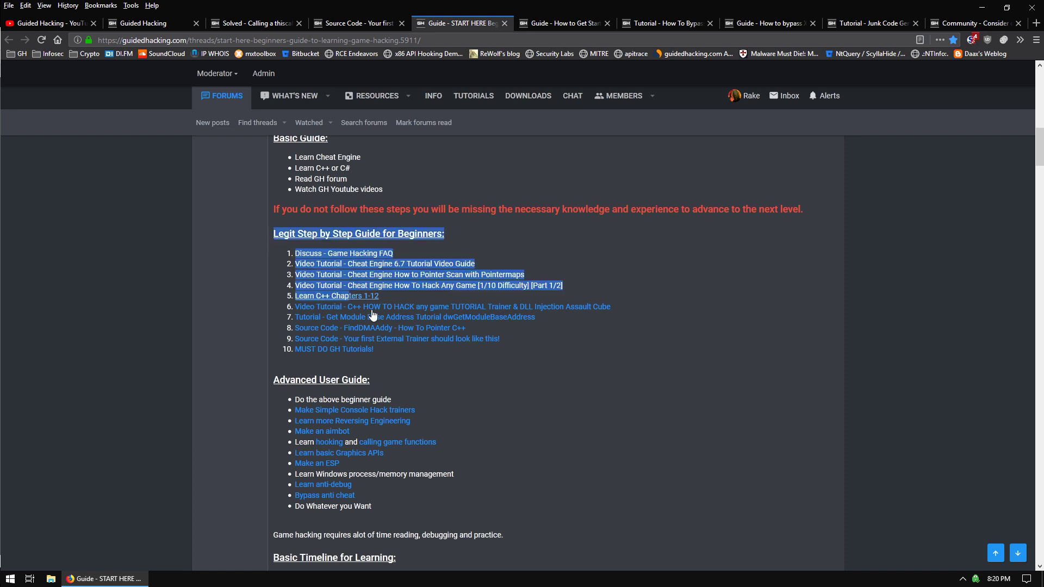
pyautogui.click(403, 351)
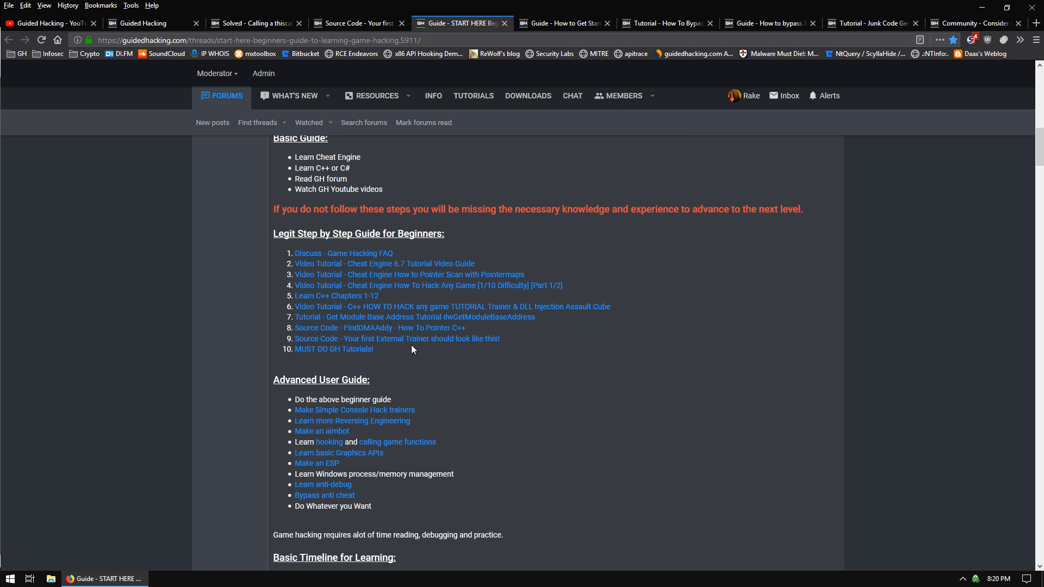
# Read down the AntiCheat Bypass starter guide past its video section.
pyautogui.click(546, 19)
pyautogui.scroll(5, 61, 293)
pyautogui.middleClick(101, 418)
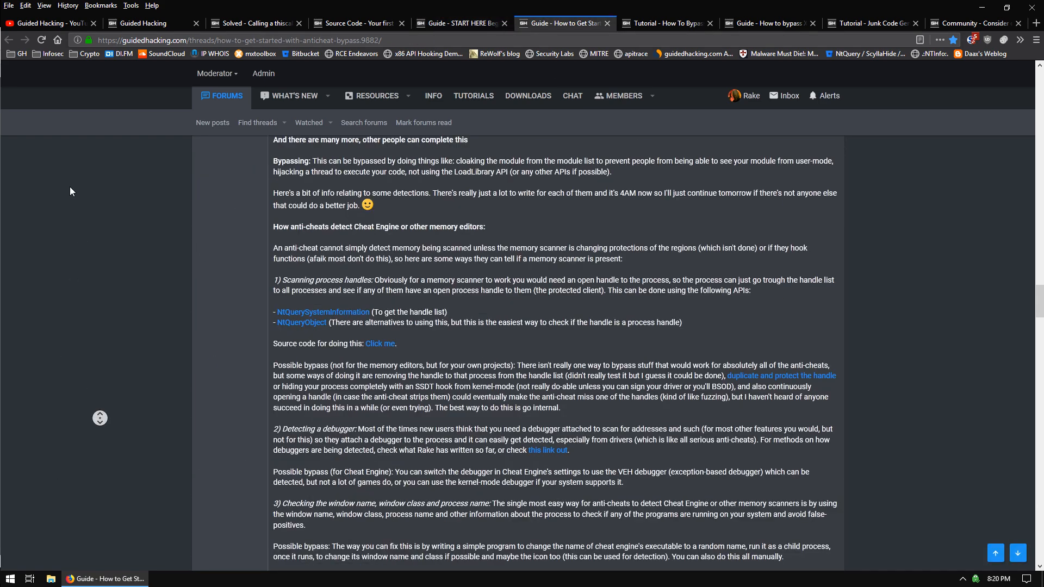
pyautogui.middleClick(70, 228)
pyautogui.middleClick(76, 249)
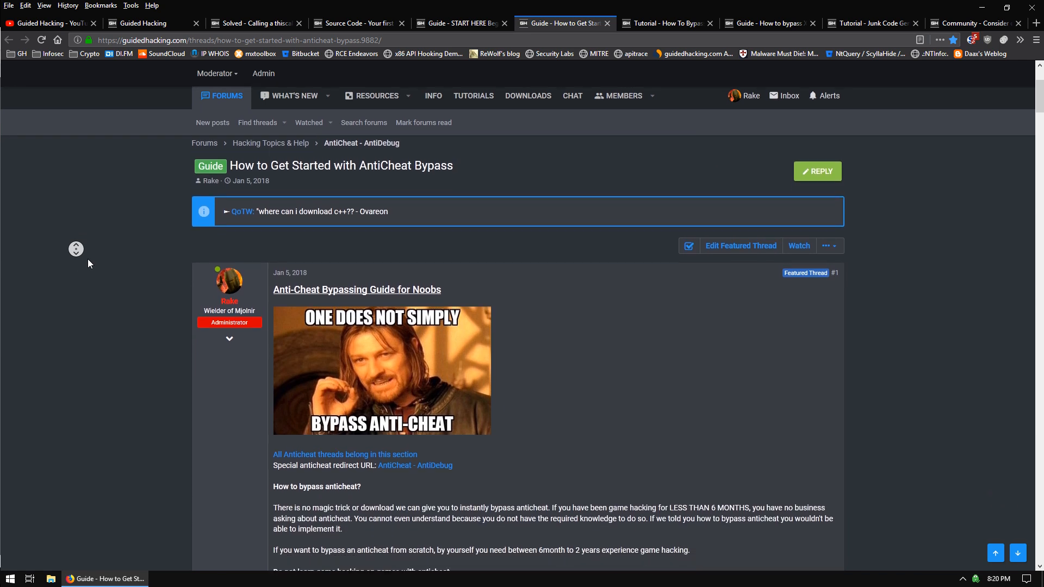
pyautogui.middleClick(92, 270)
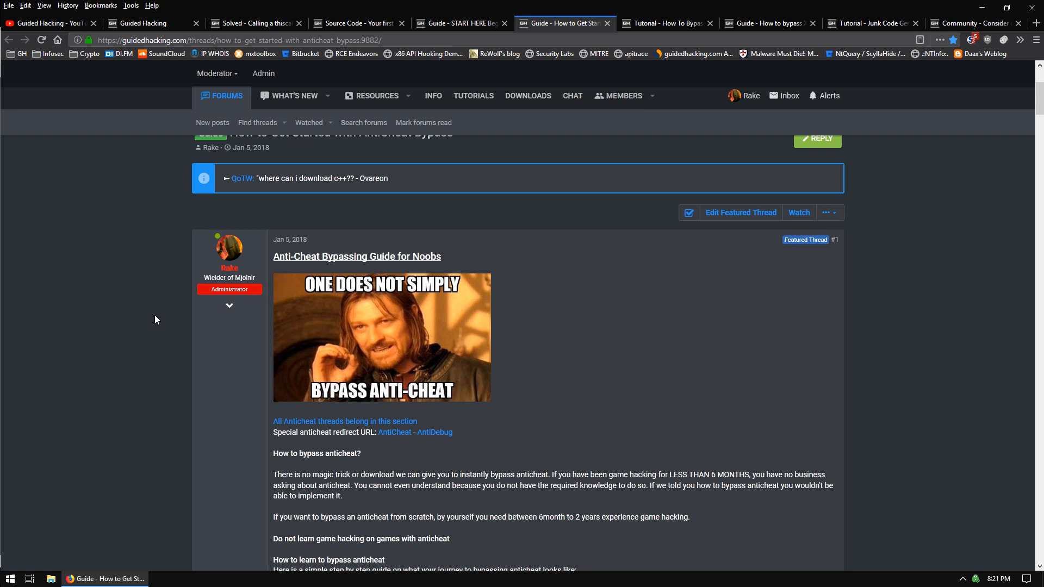
pyautogui.scroll(-1, 160, 293)
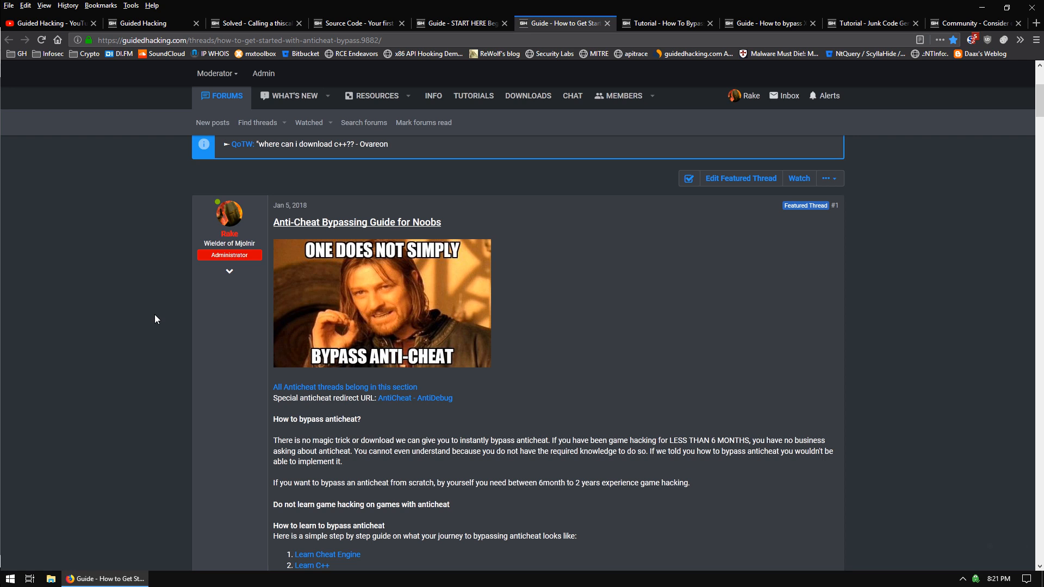
pyautogui.middleClick(165, 273)
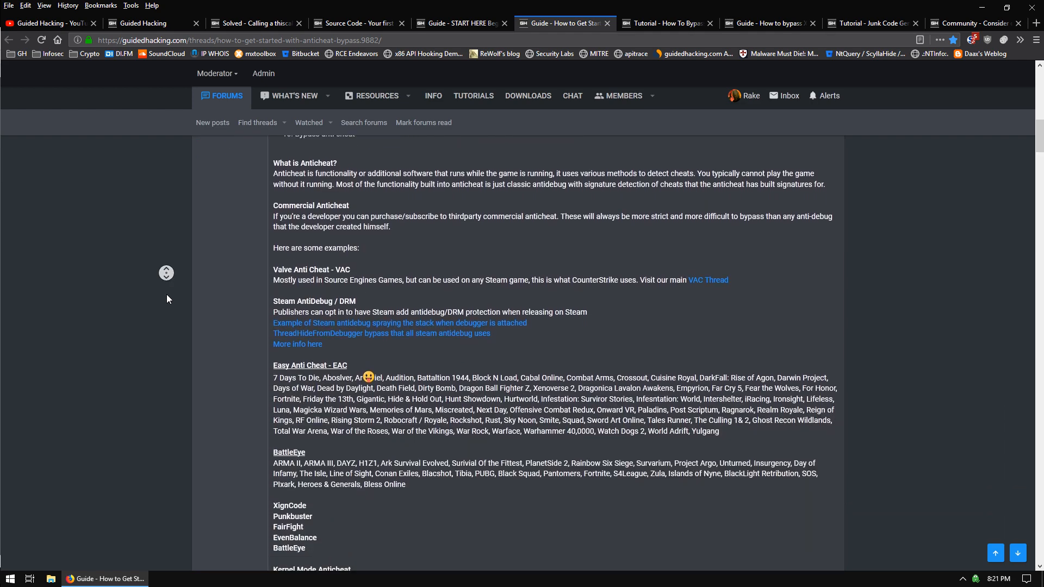
pyautogui.middleClick(184, 284)
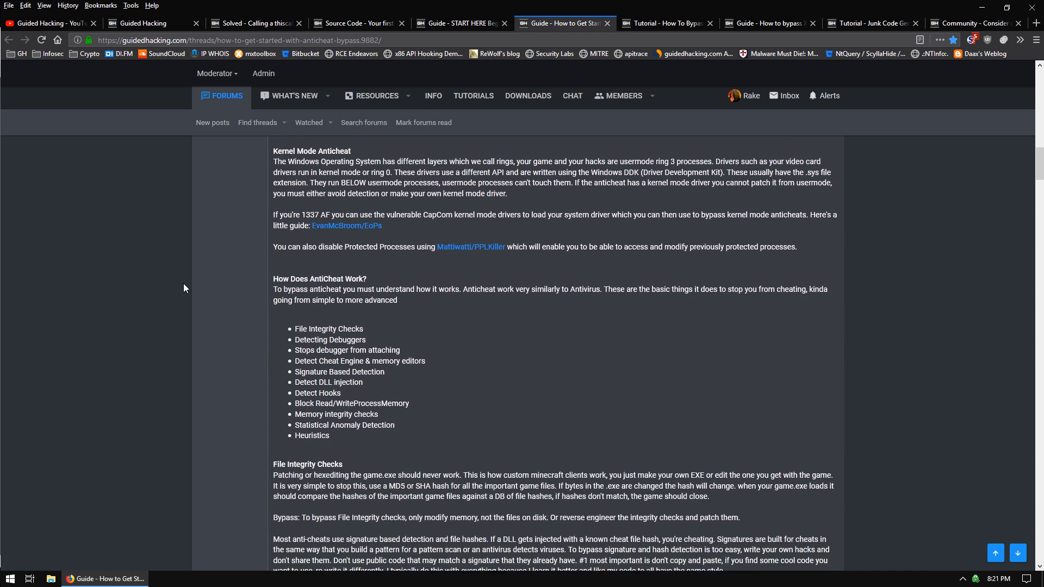
pyautogui.middleClick(202, 288)
pyautogui.middleClick(203, 288)
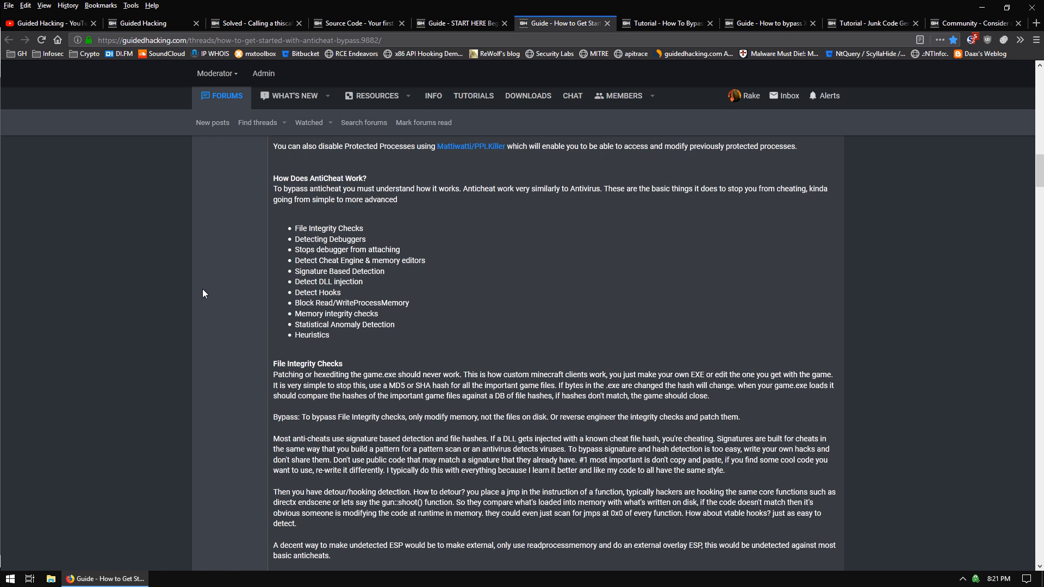
# Continue through the guide's replies, then bring up the 'How To Bypass VAC' tutorial.
pyautogui.middleClick(205, 268)
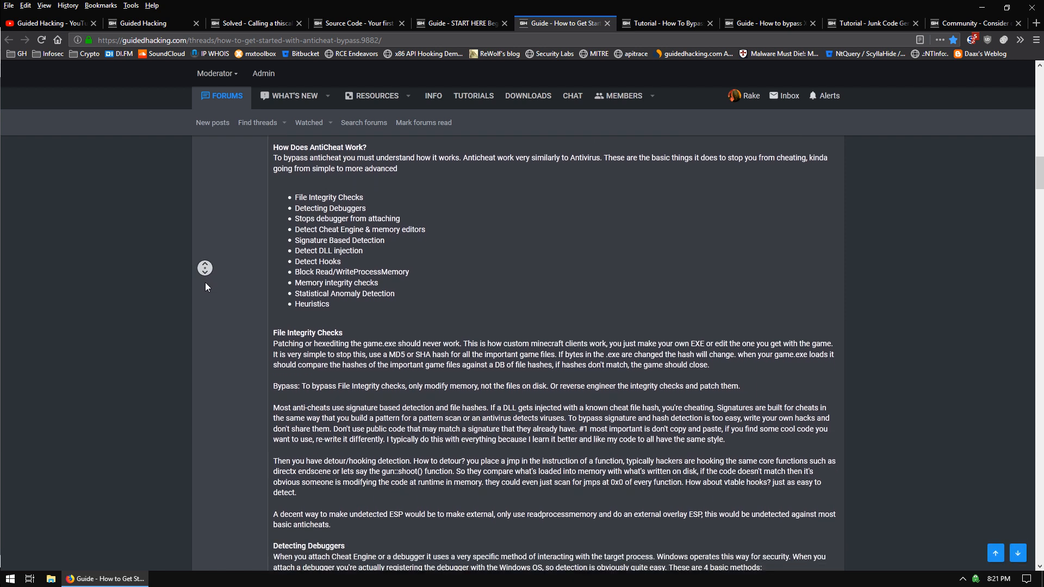
pyautogui.middleClick(205, 283)
pyautogui.middleClick(212, 276)
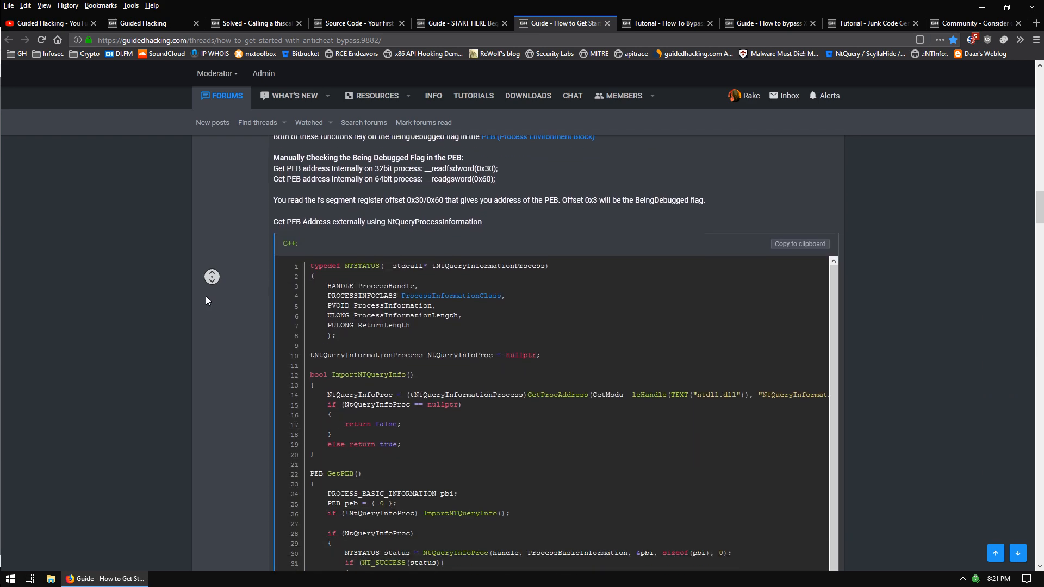
pyautogui.middleClick(210, 271)
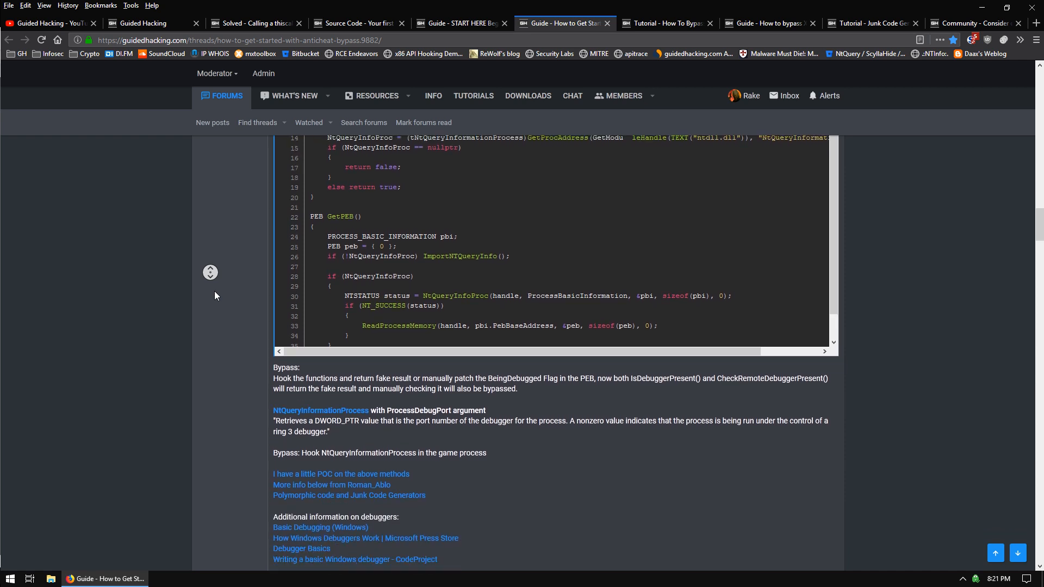
pyautogui.middleClick(214, 292)
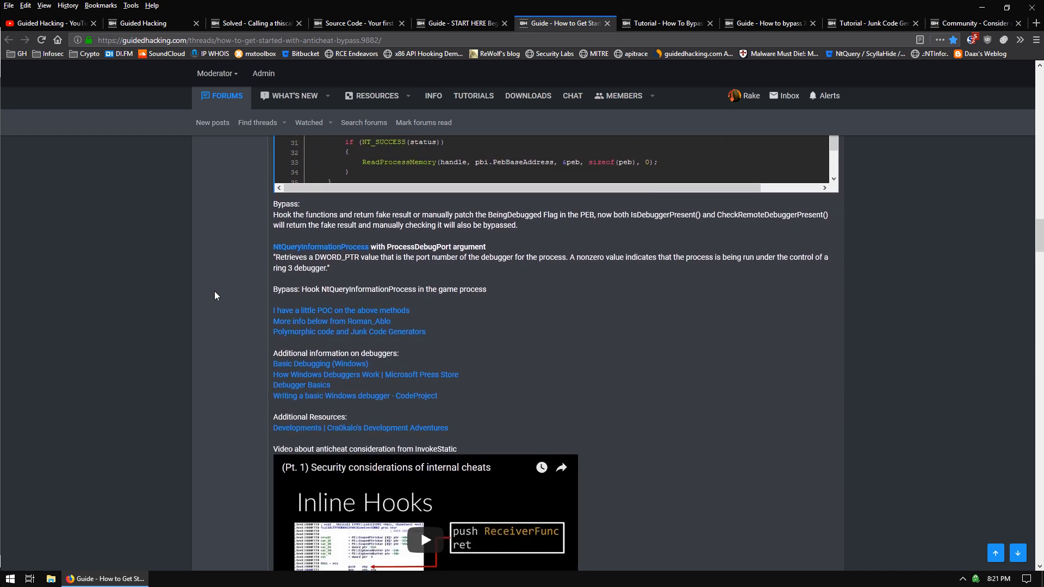
pyautogui.middleClick(222, 292)
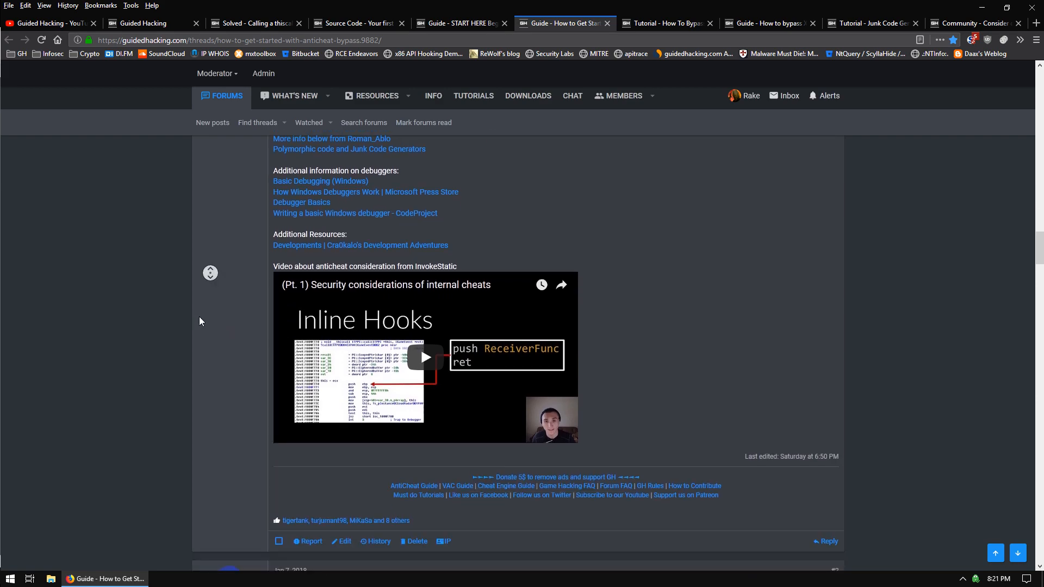
pyautogui.middleClick(250, 168)
pyautogui.middleClick(169, 217)
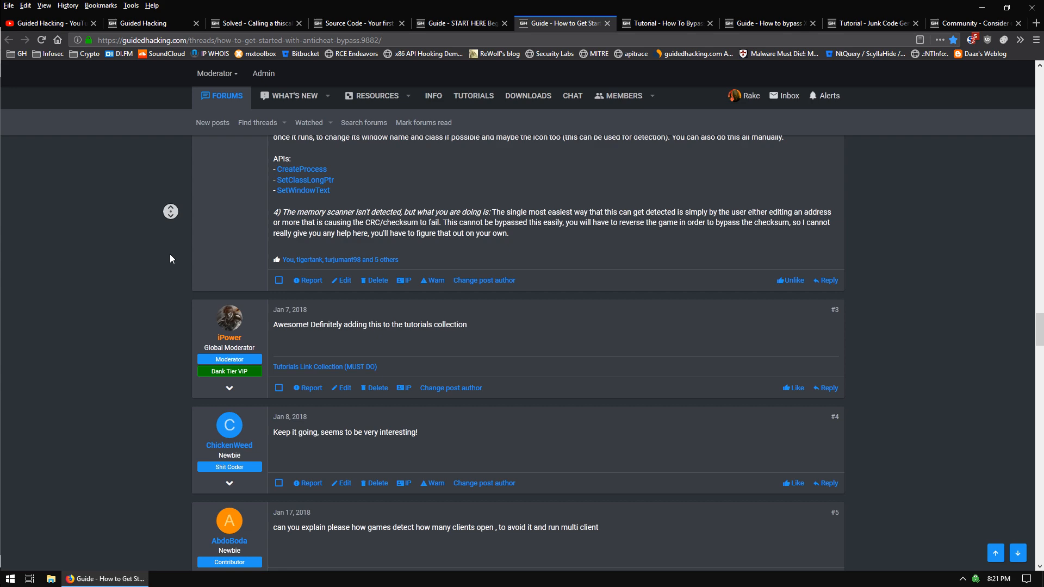
pyautogui.click(170, 258)
pyautogui.click(668, 24)
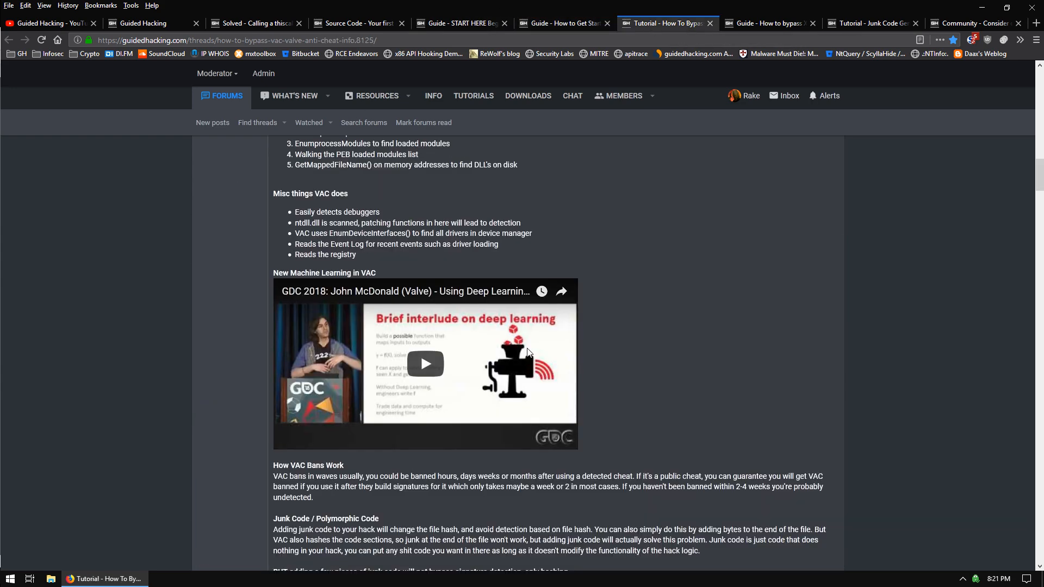
pyautogui.middleClick(135, 418)
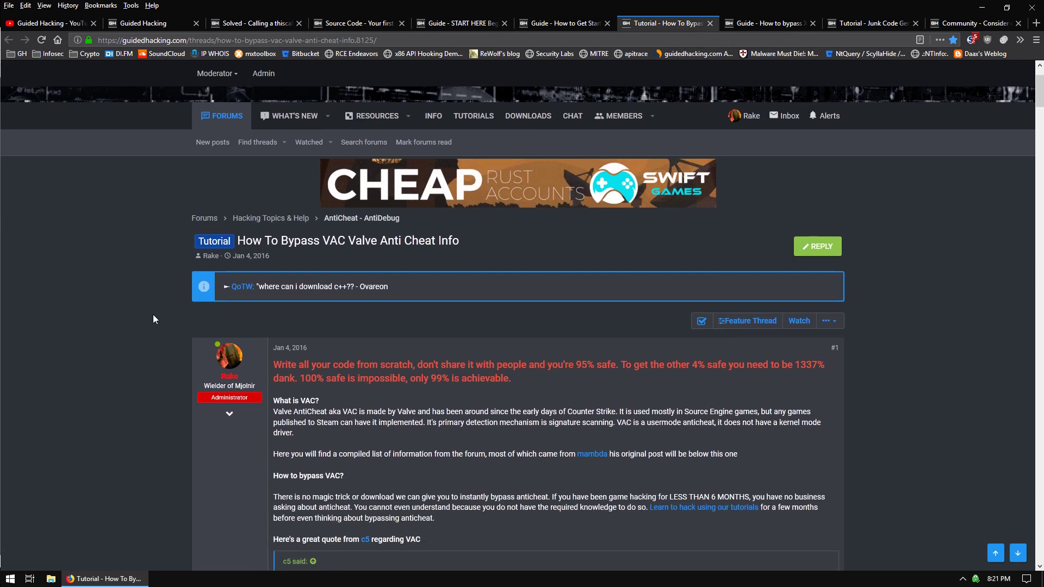
pyautogui.click(153, 314)
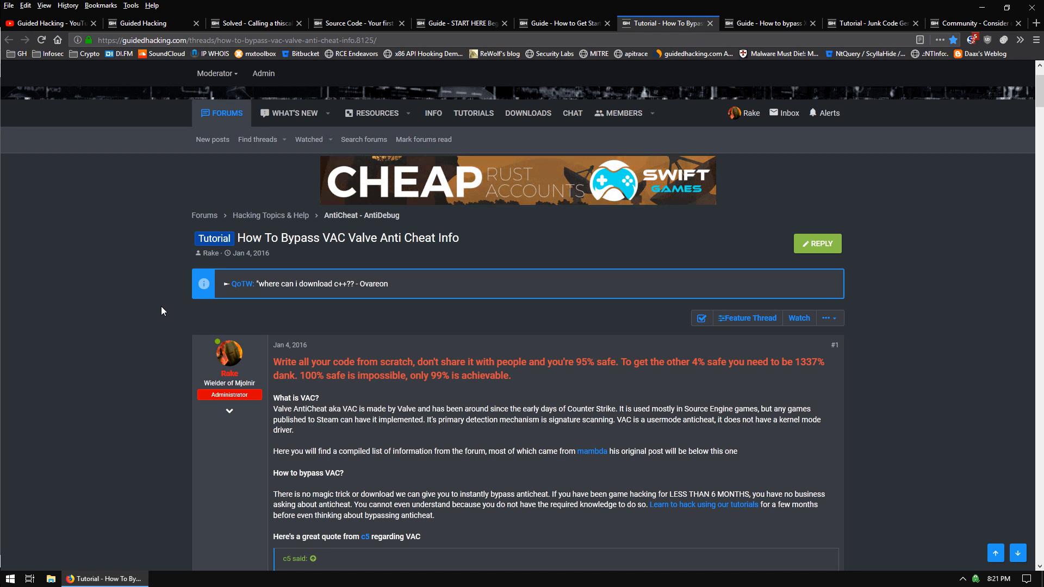
pyautogui.scroll(-1, 155, 291)
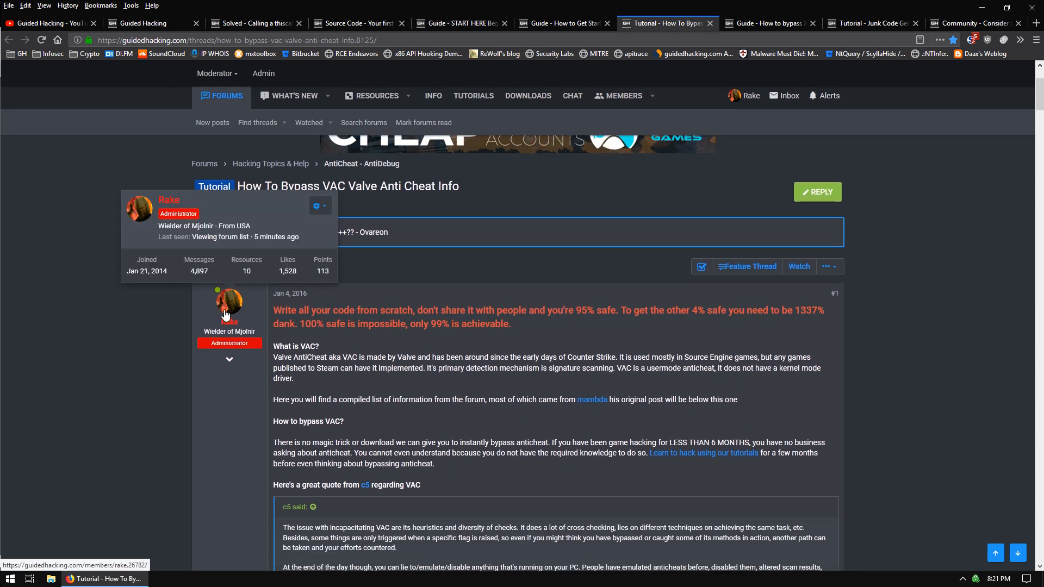
pyautogui.moveTo(230, 354)
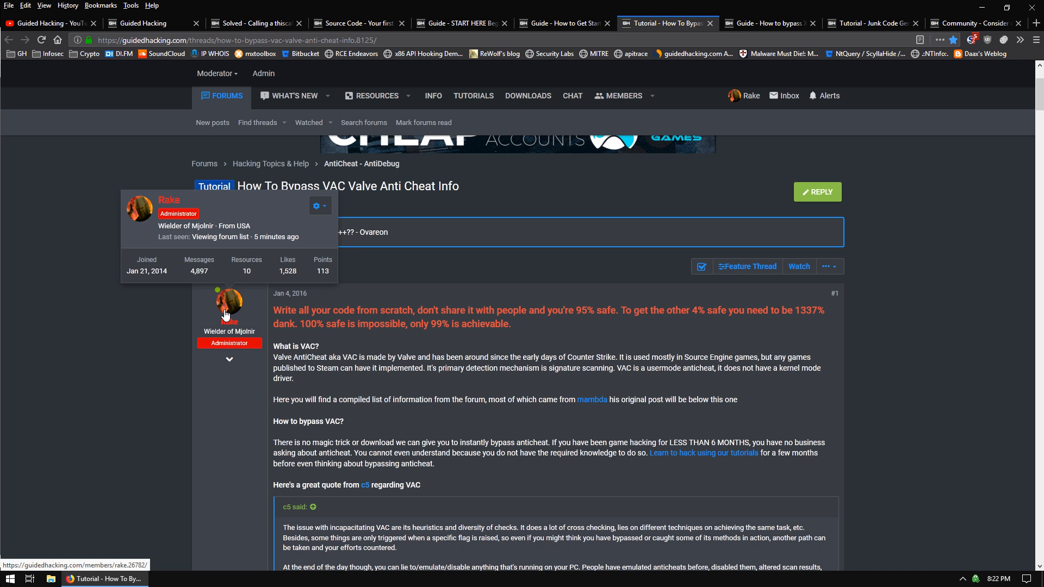
pyautogui.middleClick(148, 288)
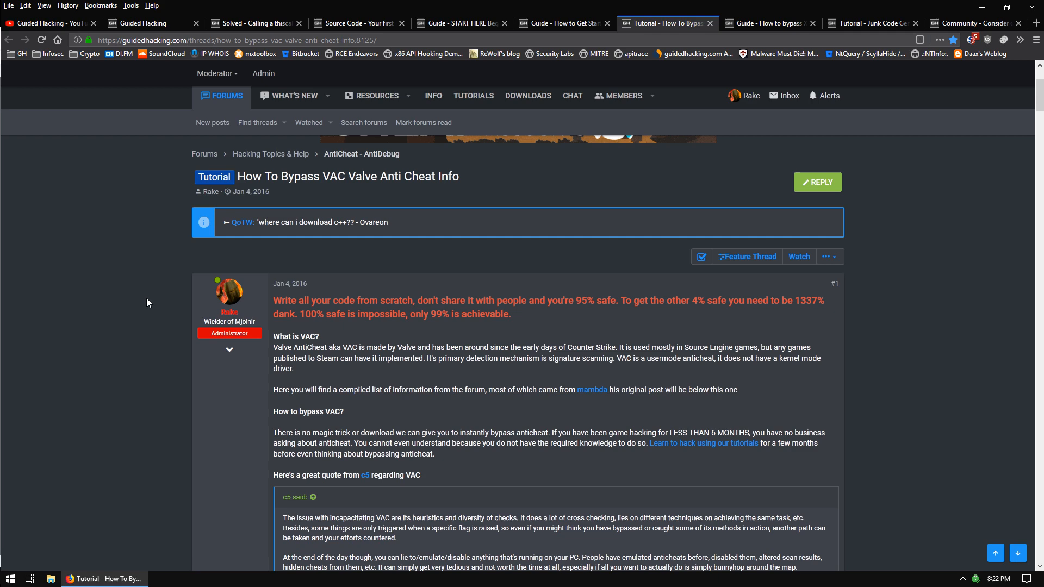
pyautogui.middleClick(156, 282)
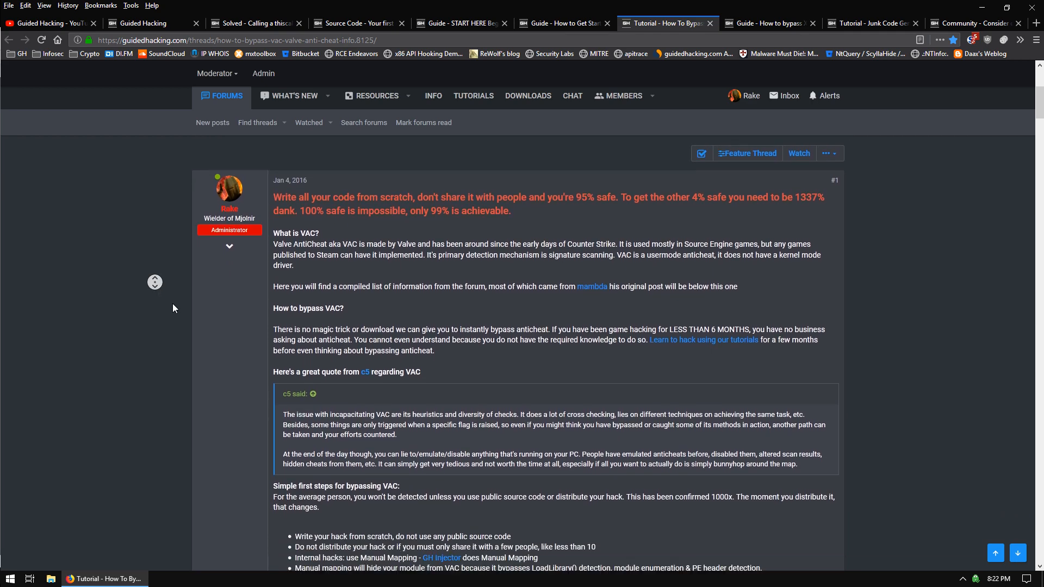
pyautogui.middleClick(171, 277)
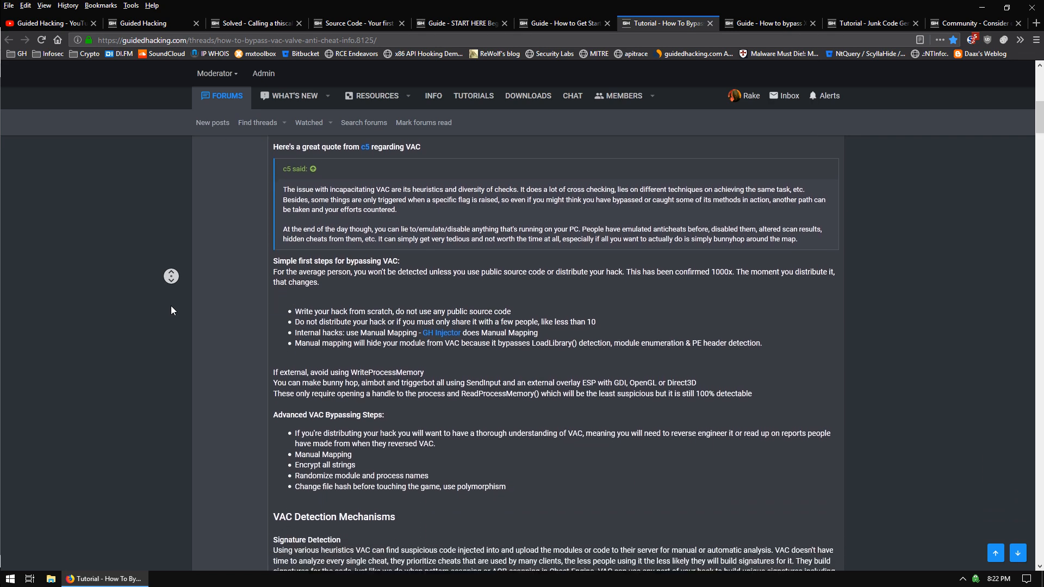
pyautogui.middleClick(178, 278)
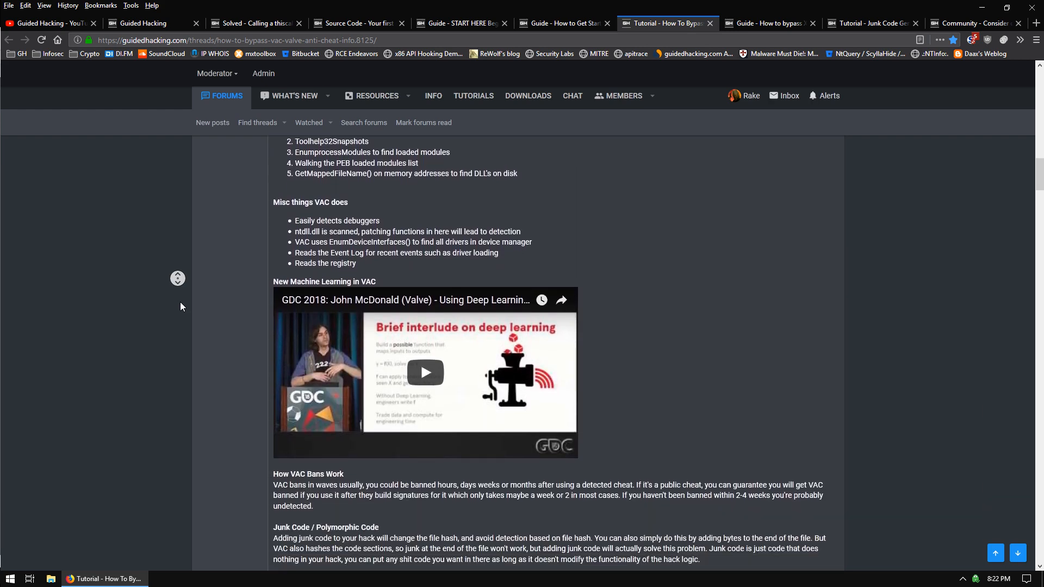
pyautogui.middleClick(180, 303)
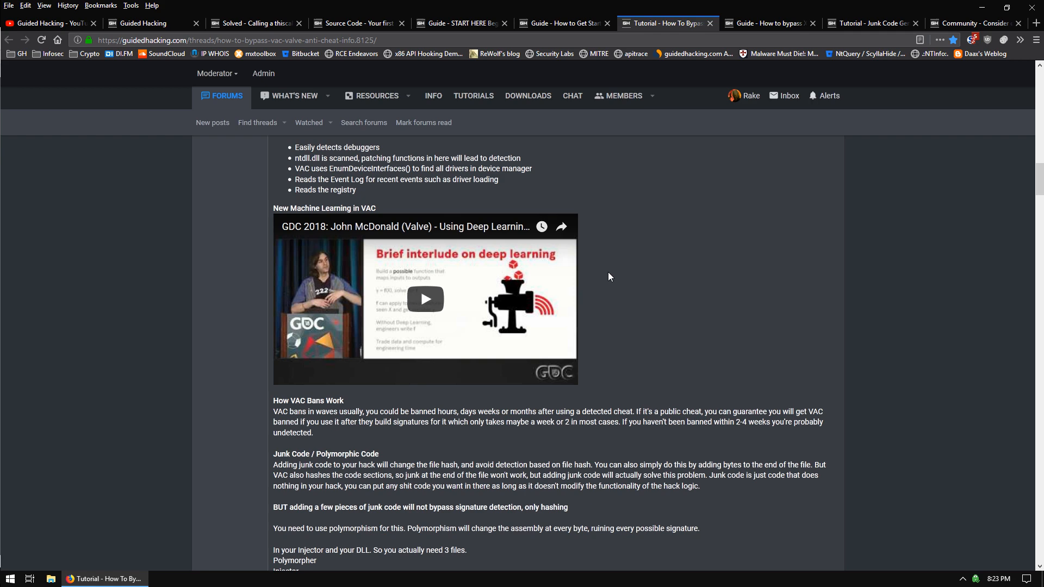
# Bring up the XignCode bypass guide and scroll through its old C++ bypass code to the heartbeat section.
pyautogui.click(775, 26)
pyautogui.scroll(10, 922, 280)
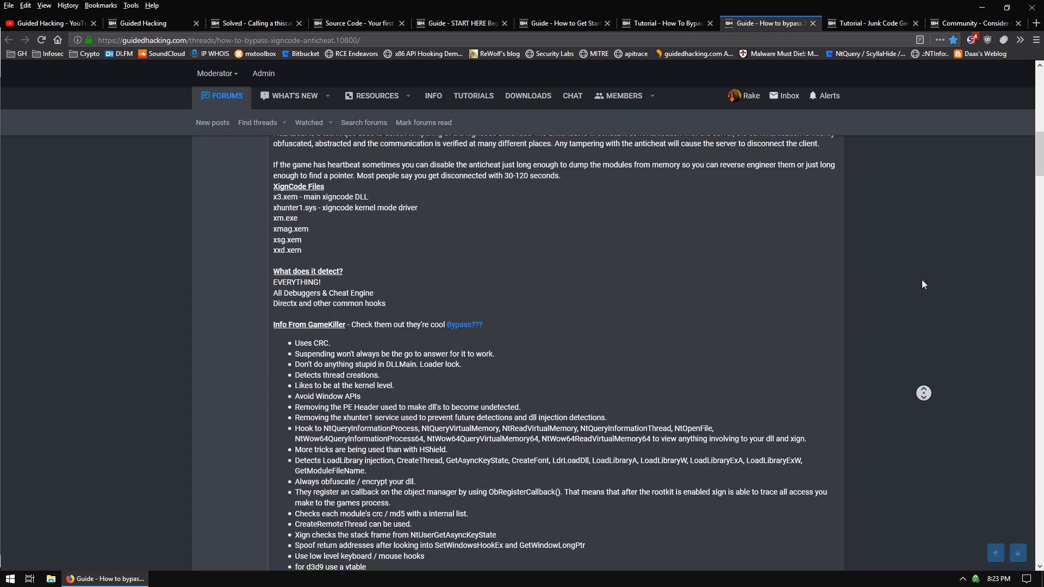
pyautogui.scroll(10, 921, 302)
pyautogui.scroll(10, 918, 274)
pyautogui.scroll(-2, 917, 294)
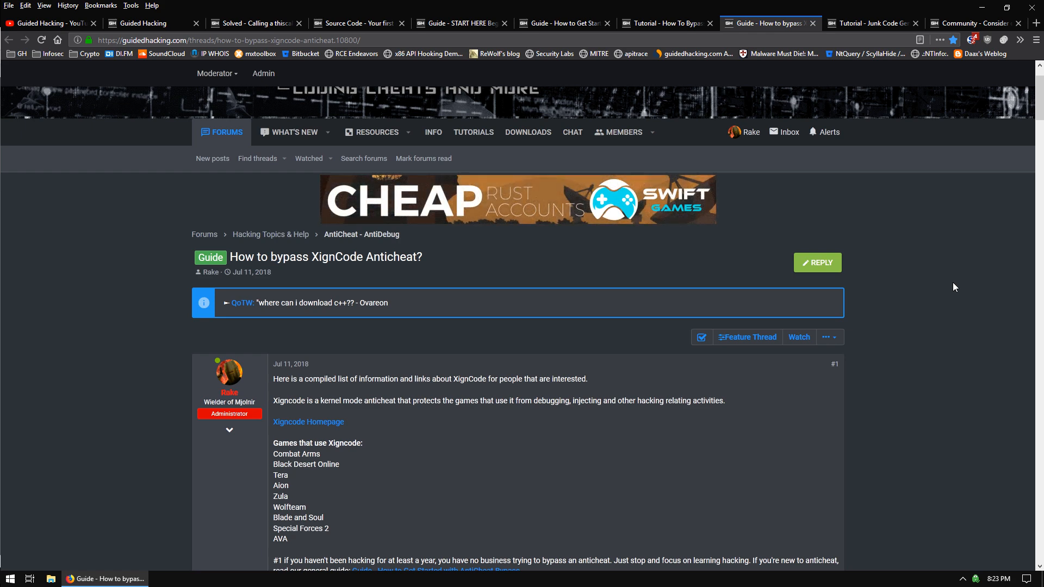
pyautogui.moveTo(1040, 98); pyautogui.dragTo(1039, 143)
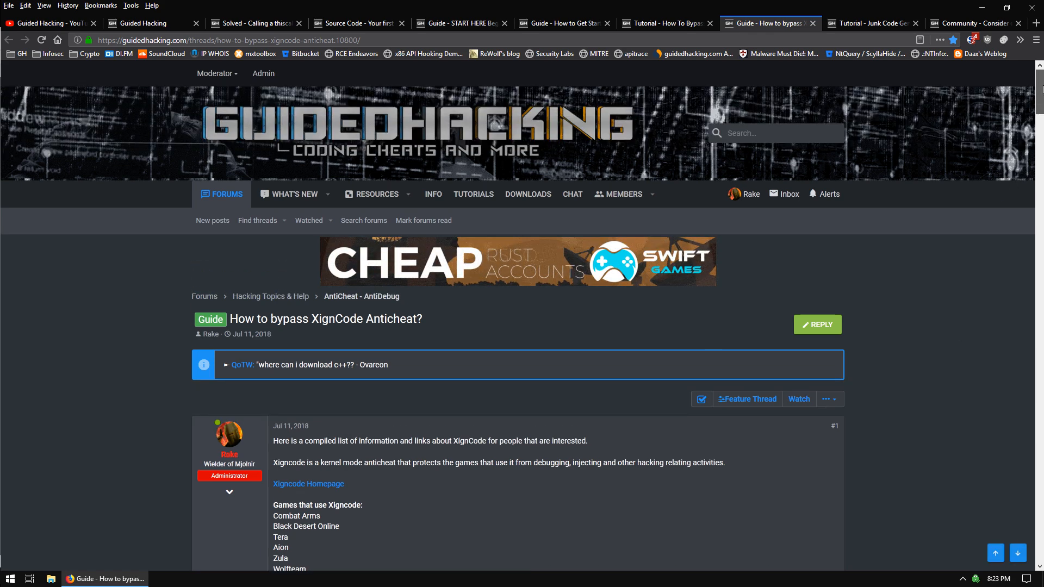
pyautogui.moveTo(1041, 98); pyautogui.dragTo(1022, 189)
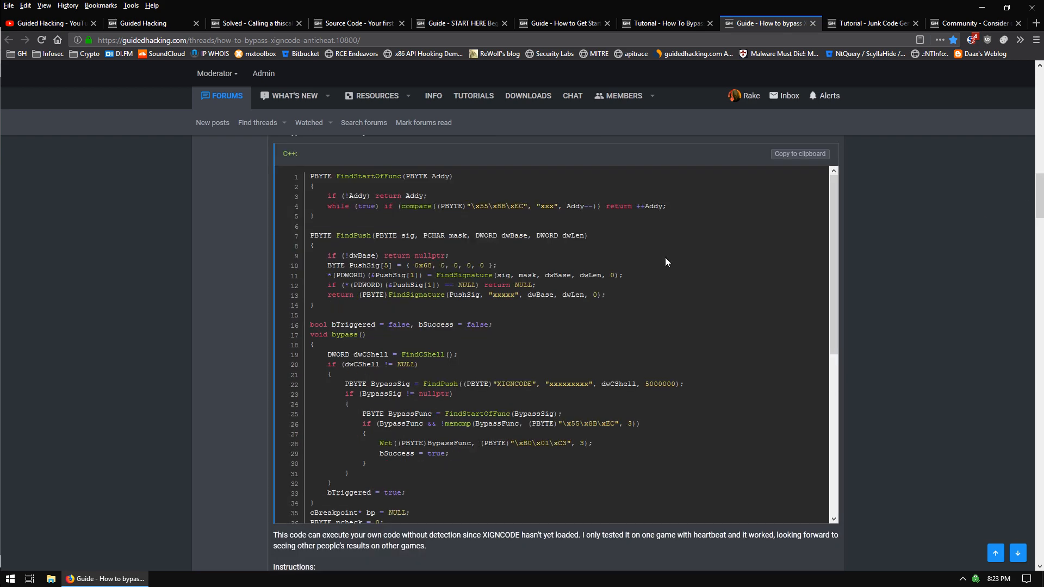
pyautogui.middleClick(624, 219)
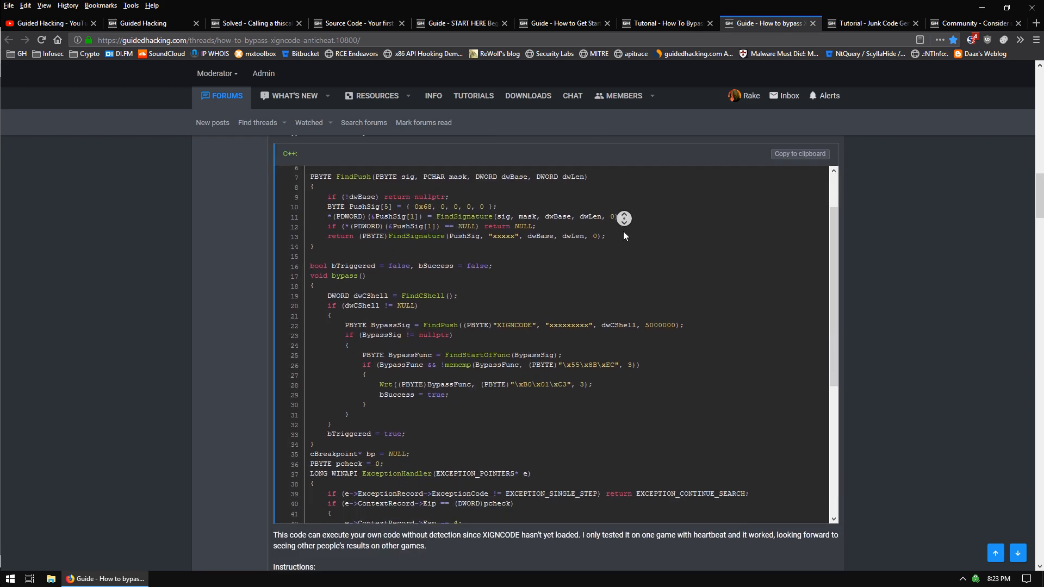
pyautogui.middleClick(924, 386)
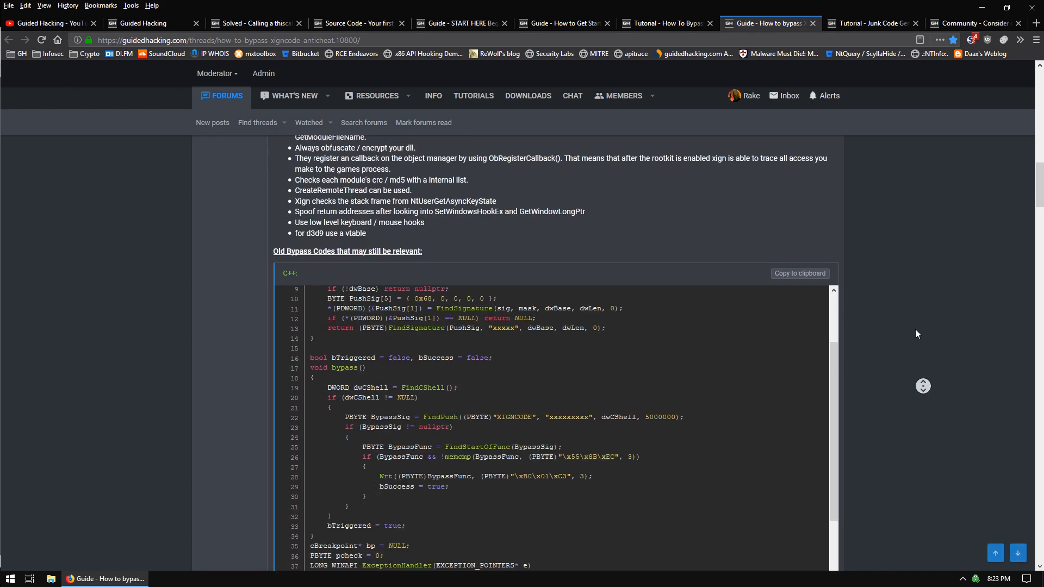
pyautogui.middleClick(909, 359)
pyautogui.middleClick(908, 359)
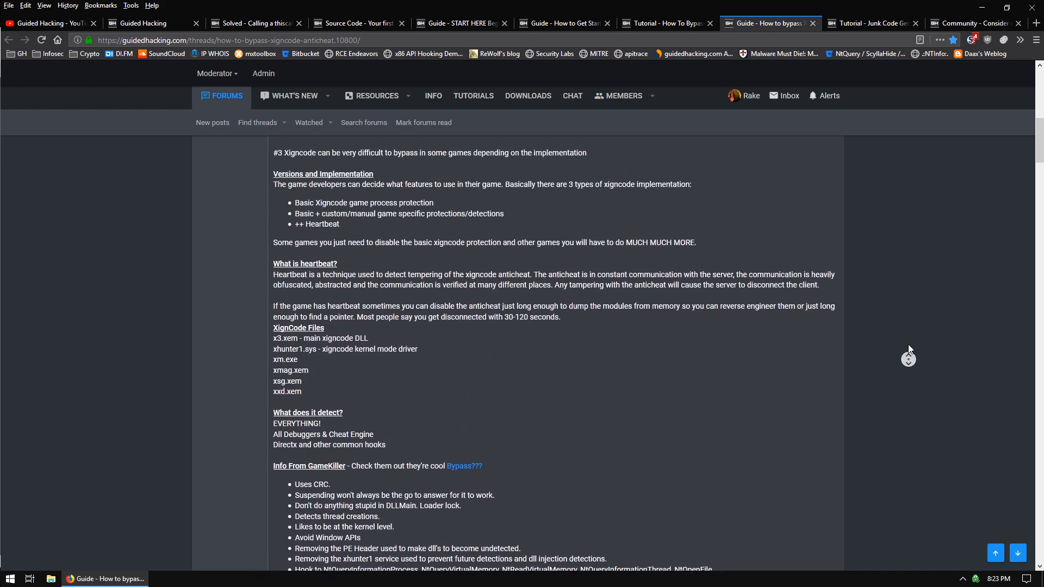
pyautogui.middleClick(915, 332)
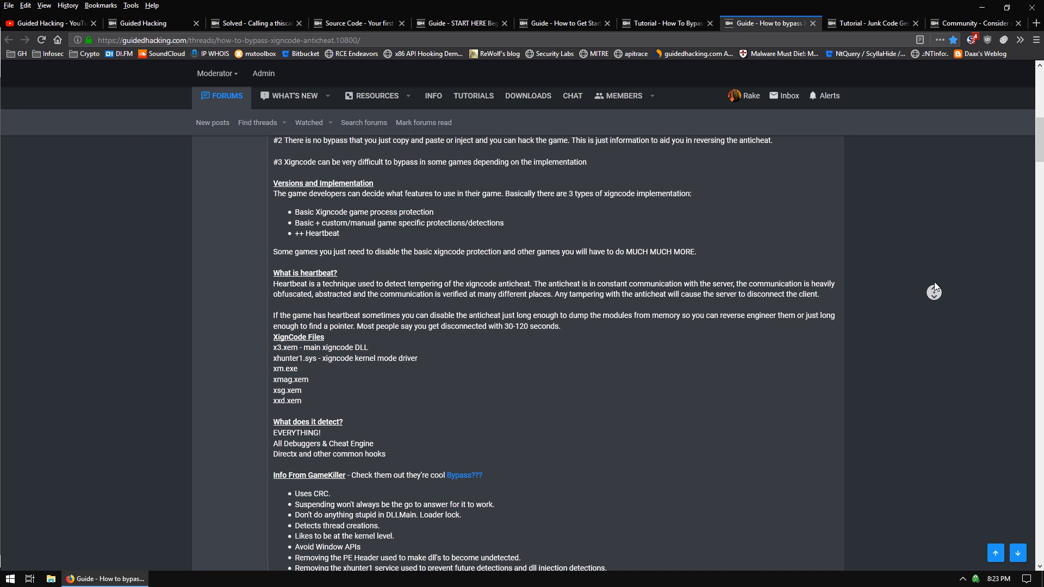
# Read down the XignCode thread's instructions and replies and highlight the text of reply #4.
pyautogui.middleClick(936, 286)
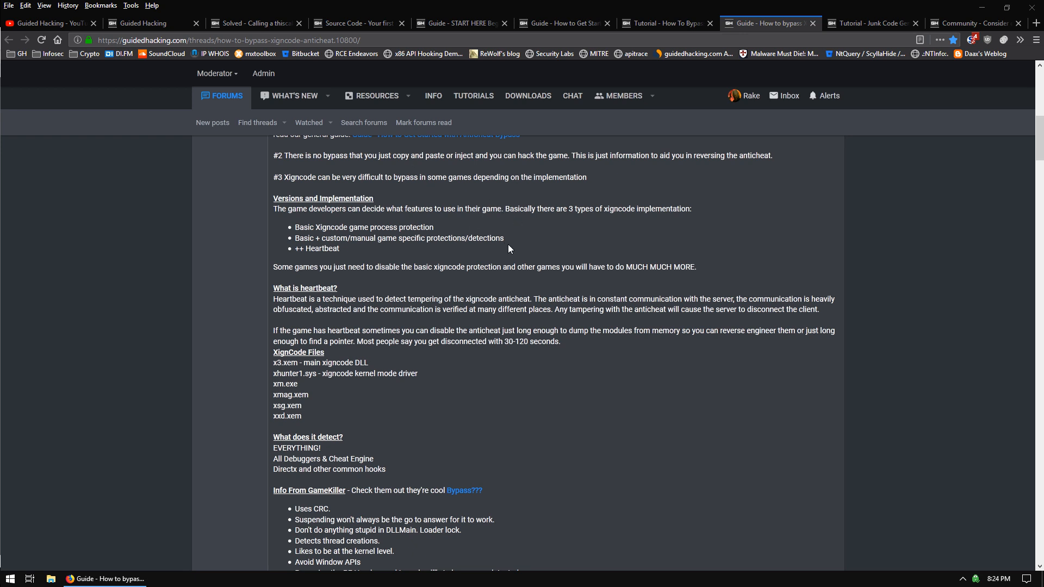
pyautogui.middleClick(657, 228)
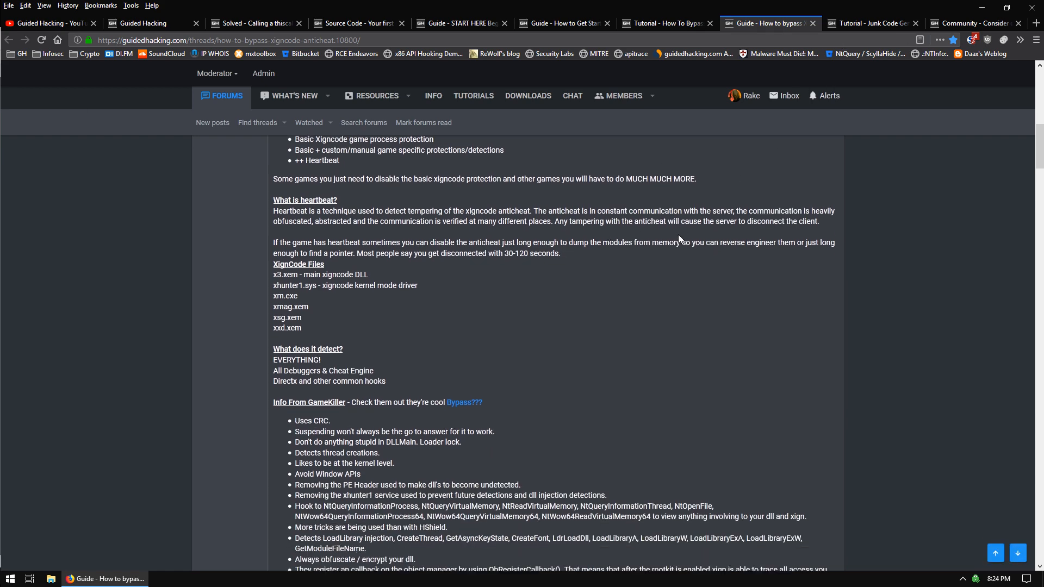
pyautogui.middleClick(678, 234)
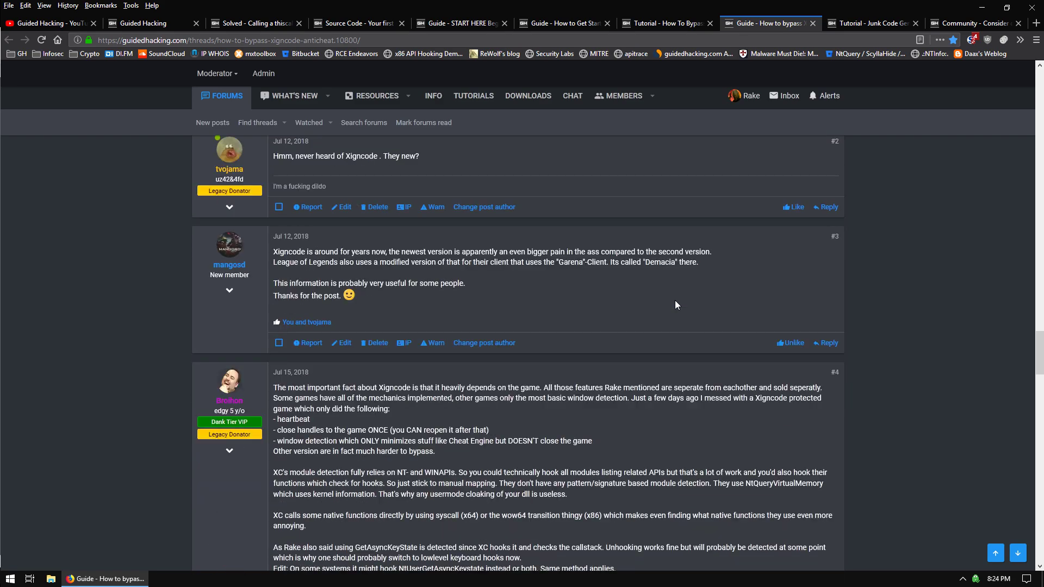
pyautogui.click(674, 301)
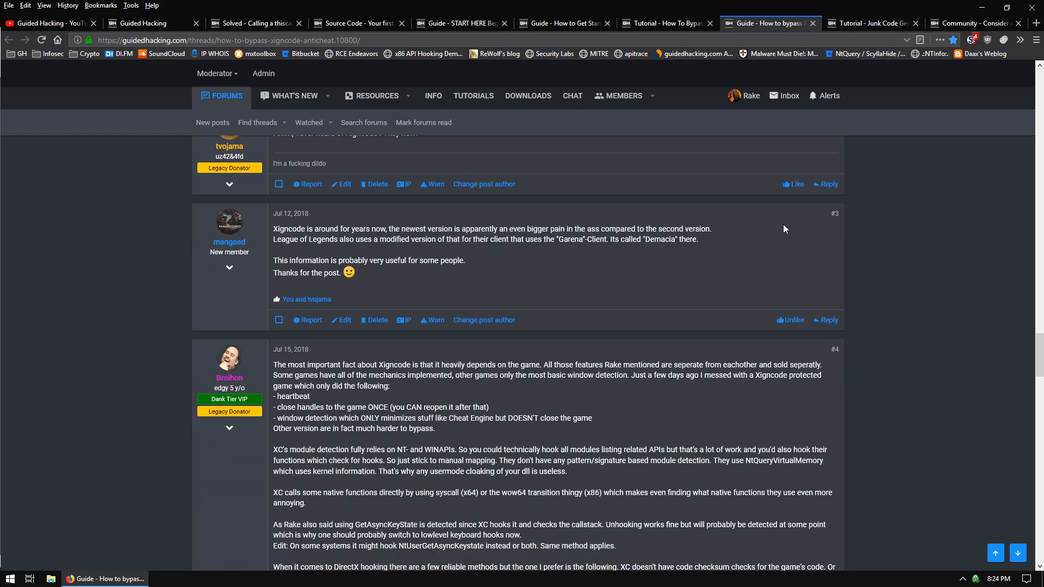
pyautogui.middleClick(783, 228)
pyautogui.click(694, 370)
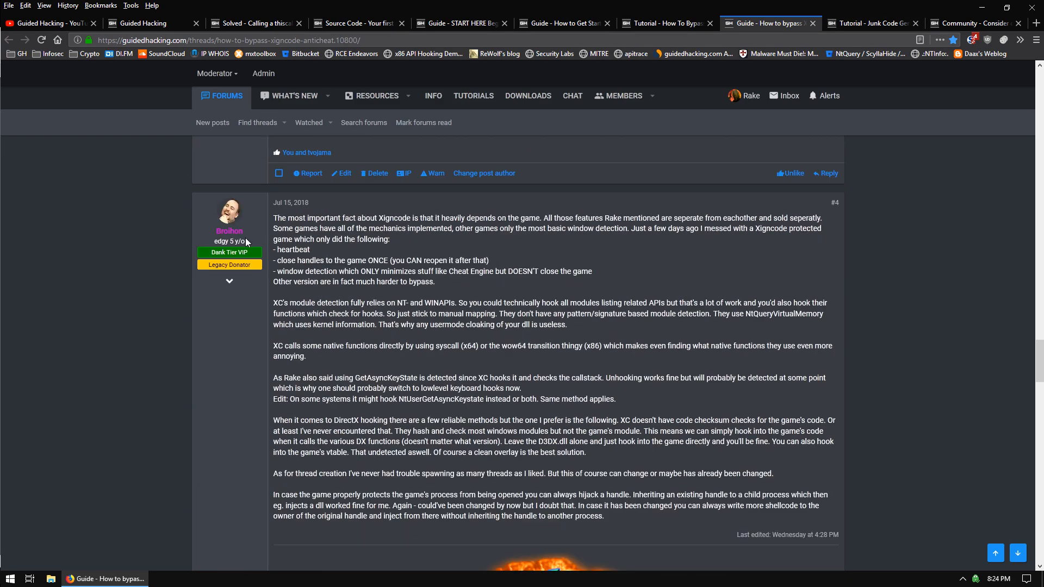
pyautogui.moveTo(273, 217); pyautogui.dragTo(775, 475)
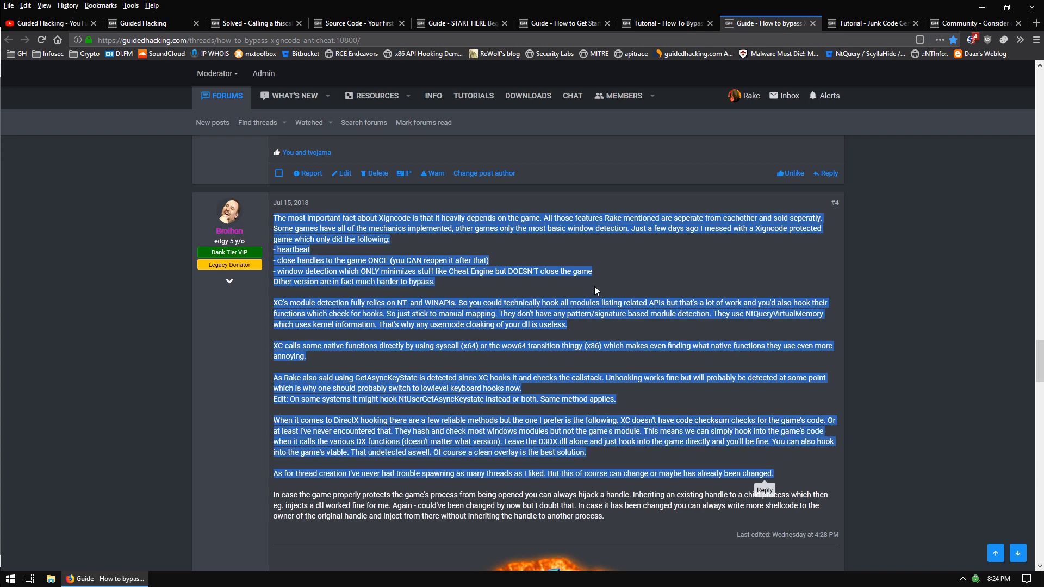
pyautogui.scroll(-1, 595, 286)
# Bring up the Junk Code Generator tutorial and read past its prerequisites and junk code sections.
pyautogui.click(859, 26)
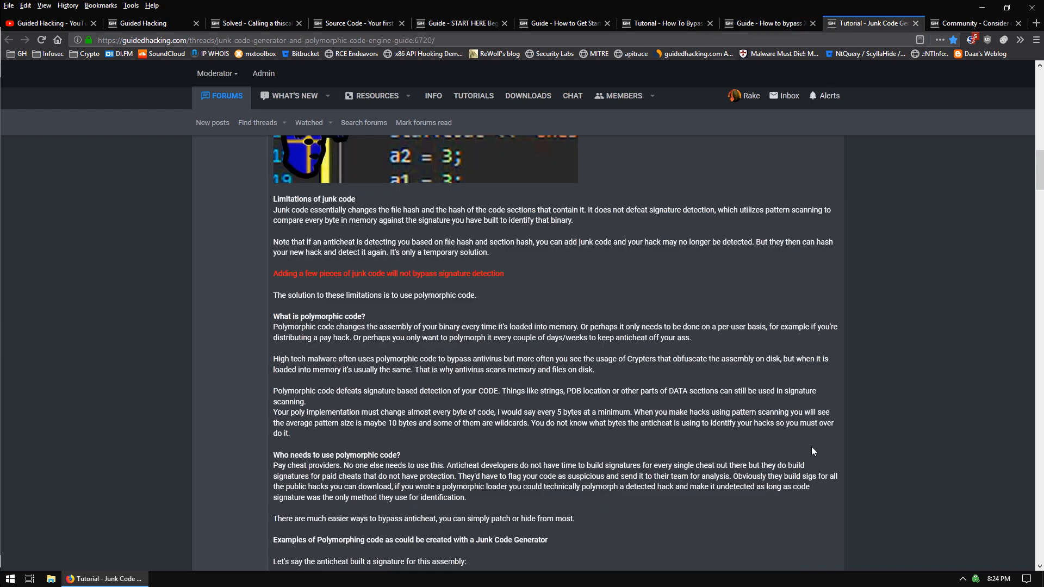
pyautogui.scroll(10, 863, 367)
pyautogui.scroll(5, 883, 408)
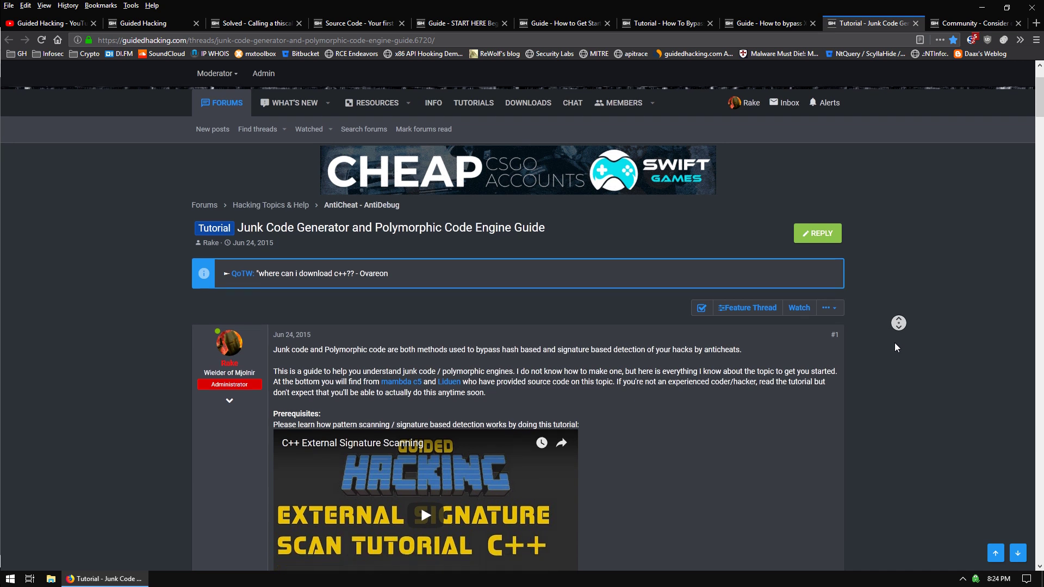
pyautogui.click(895, 347)
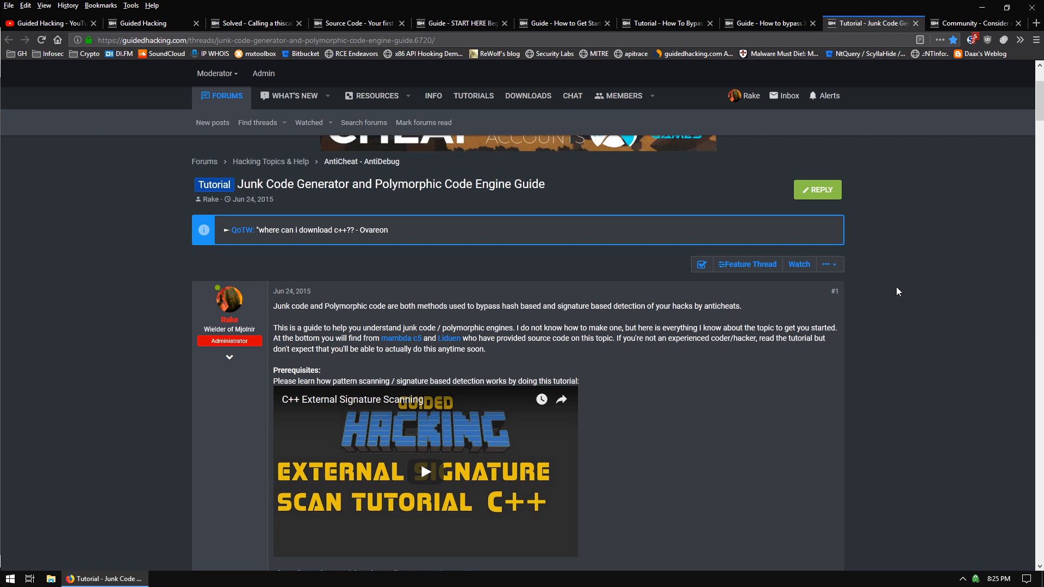
pyautogui.middleClick(907, 265)
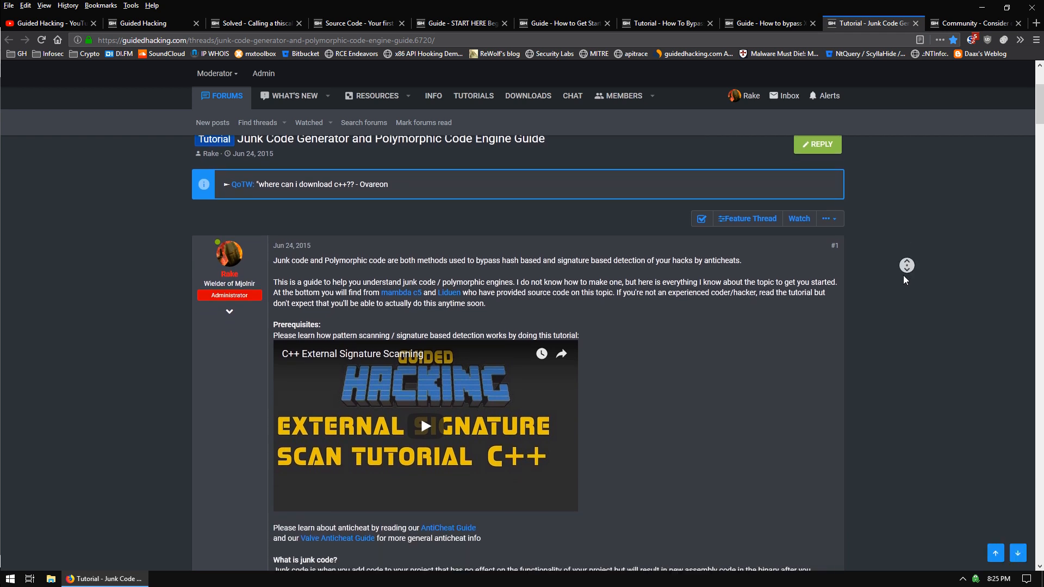
pyautogui.click(906, 292)
pyautogui.middleClick(909, 291)
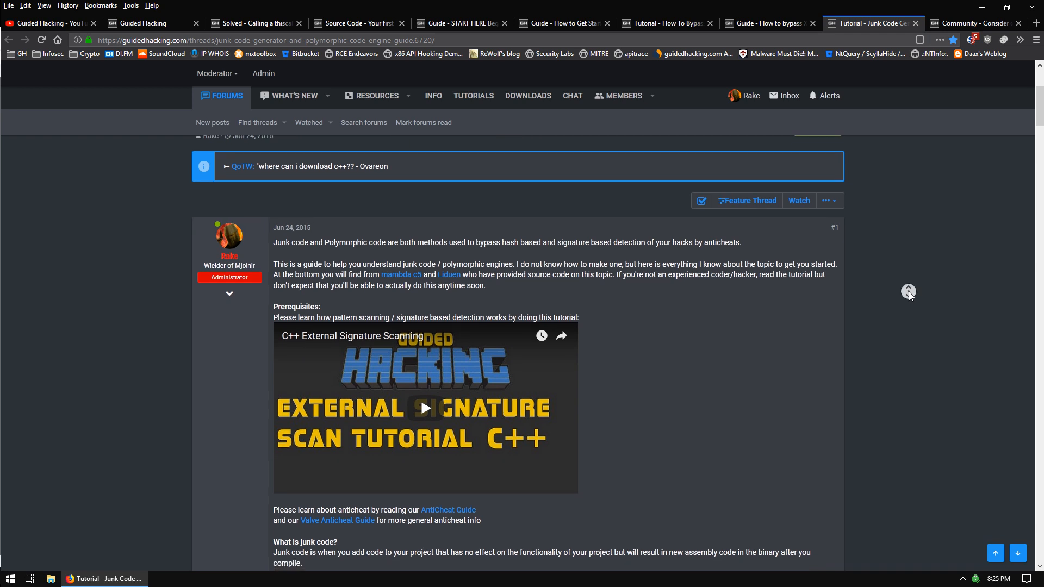
# Continue down the hash sections to 'What is polymorphic code?'.
pyautogui.click(911, 305)
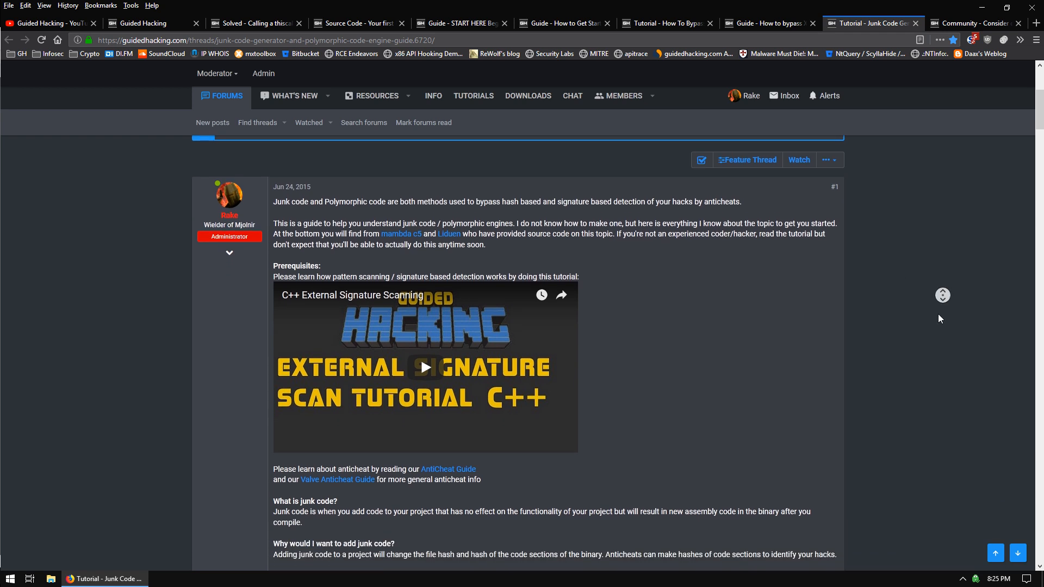
pyautogui.click(939, 314)
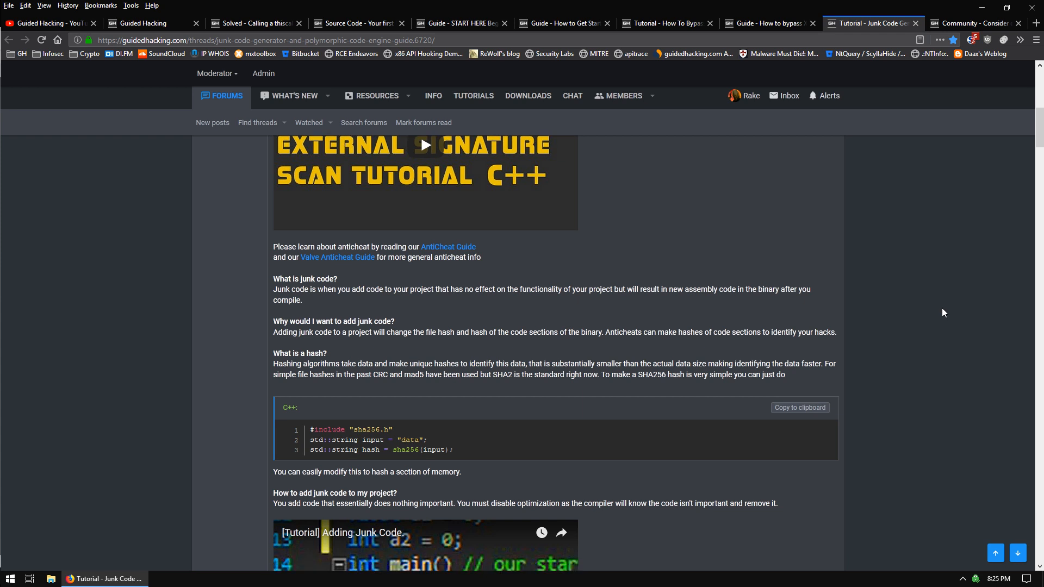
pyautogui.middleClick(944, 306)
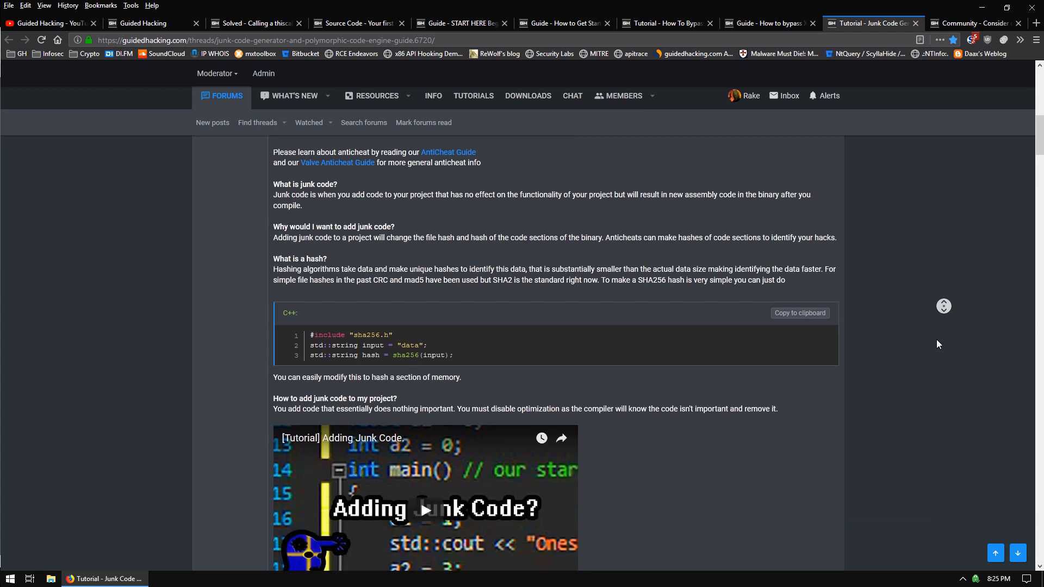
pyautogui.click(936, 327)
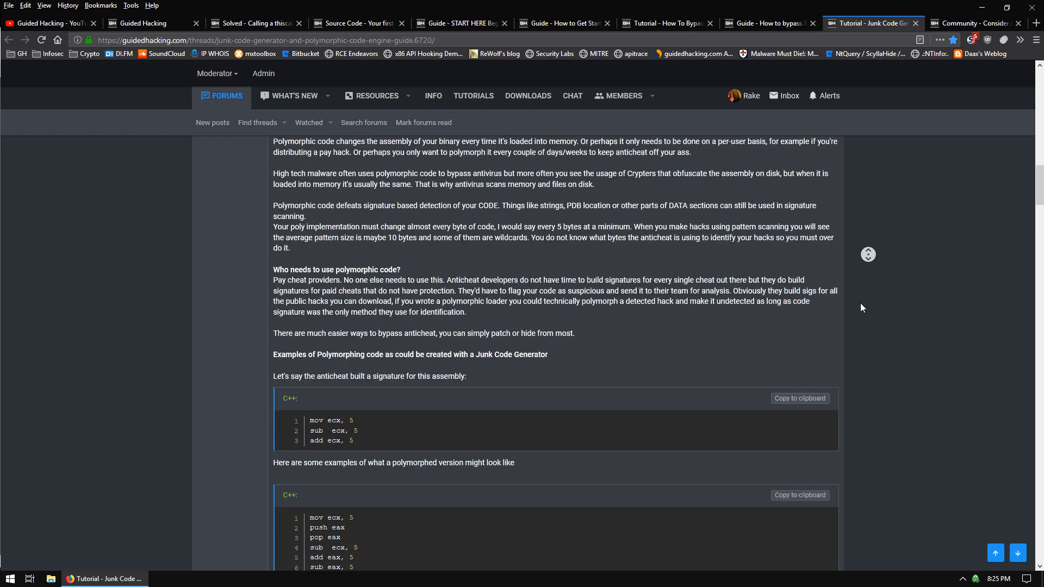
# Highlight the three-line assembly signature example and its seven-line polymorphed version.
pyautogui.click(887, 312)
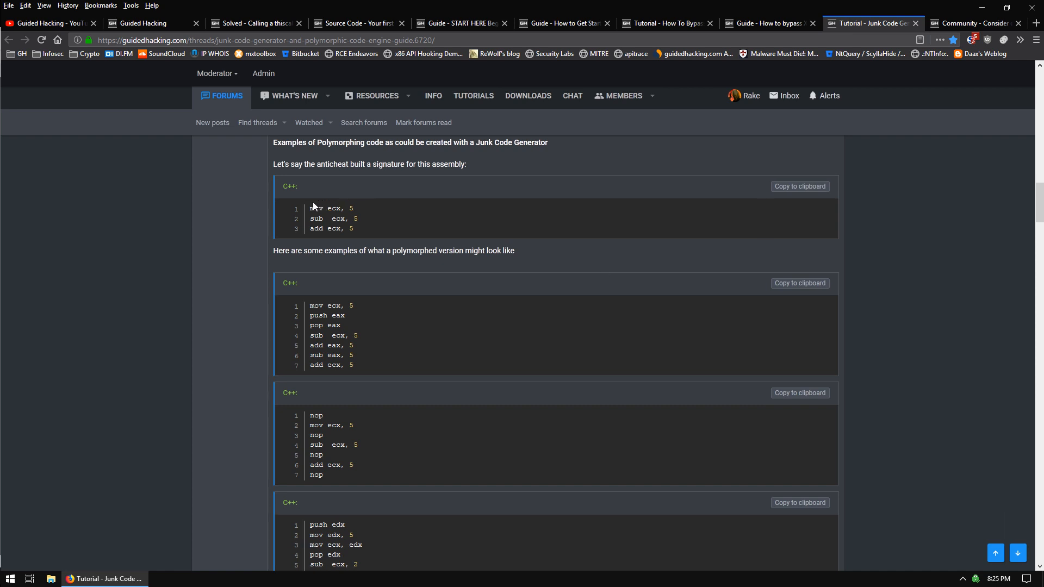
pyautogui.moveTo(311, 207); pyautogui.dragTo(363, 231)
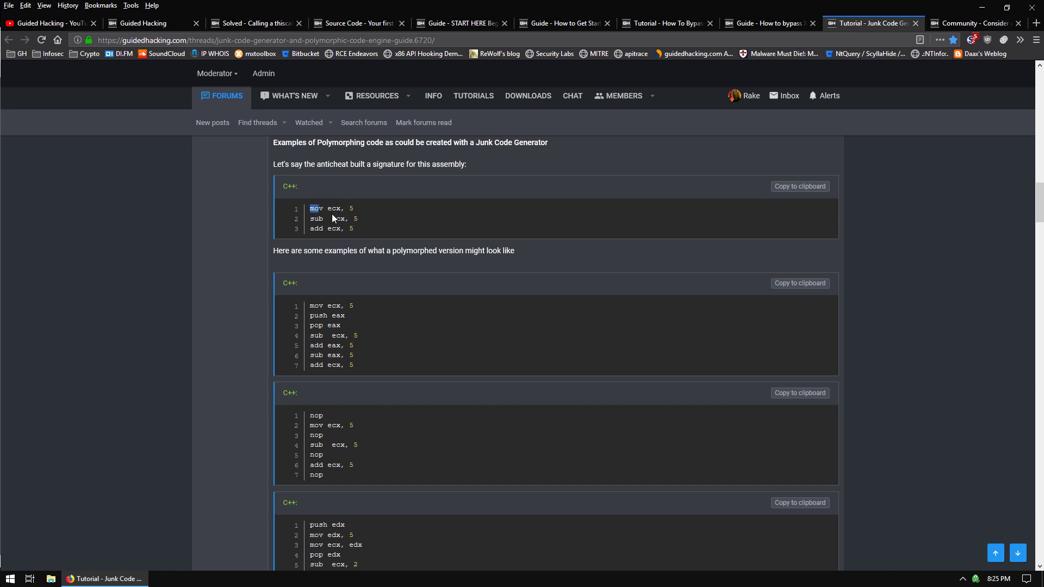
pyautogui.click(360, 232)
pyautogui.moveTo(355, 230); pyautogui.dragTo(311, 207)
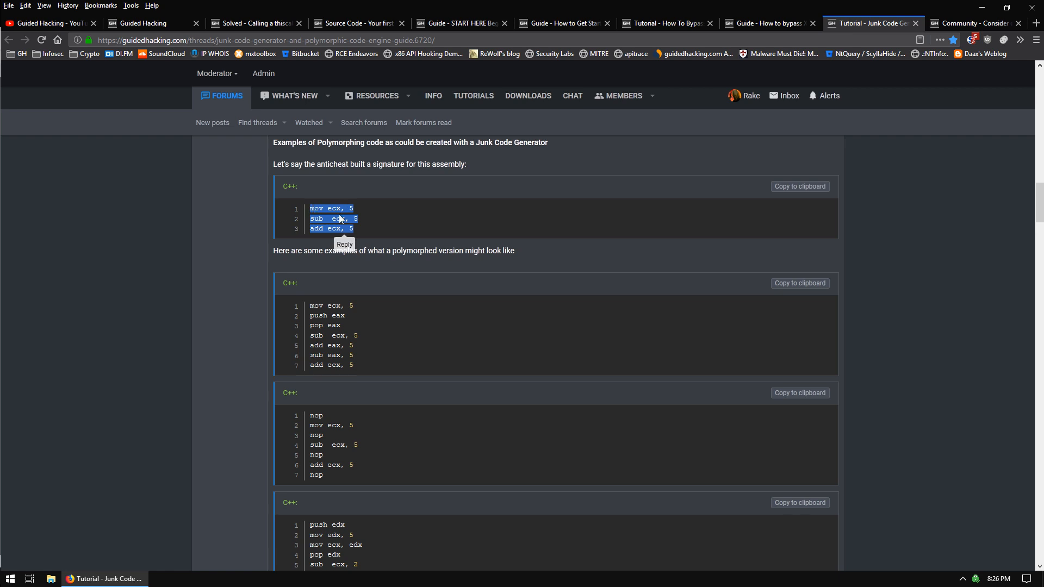
pyautogui.click(239, 268)
pyautogui.scroll(-1, 239, 269)
pyautogui.scroll(-1, 294, 275)
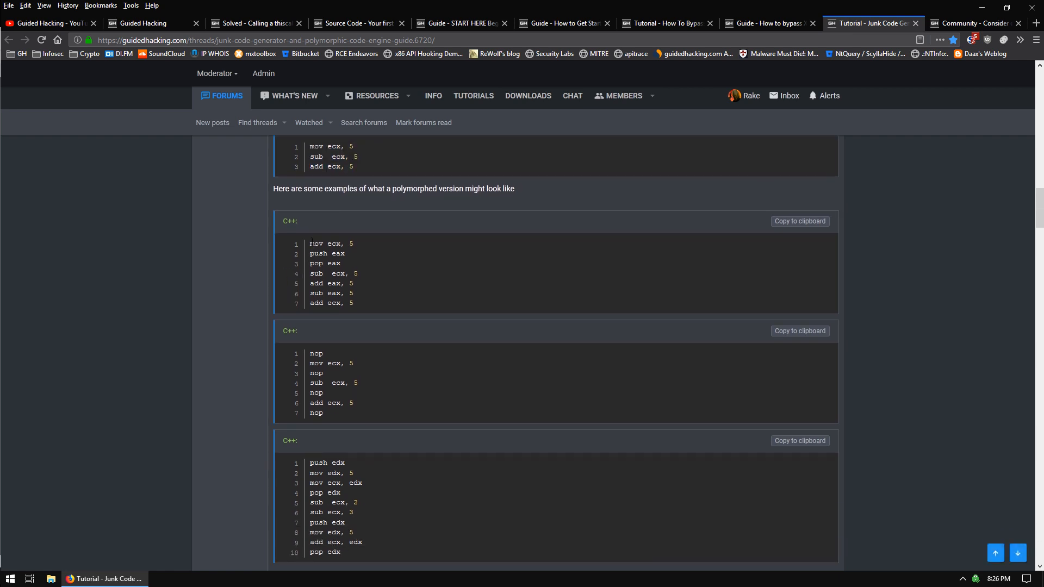
pyautogui.moveTo(344, 264); pyautogui.dragTo(363, 301)
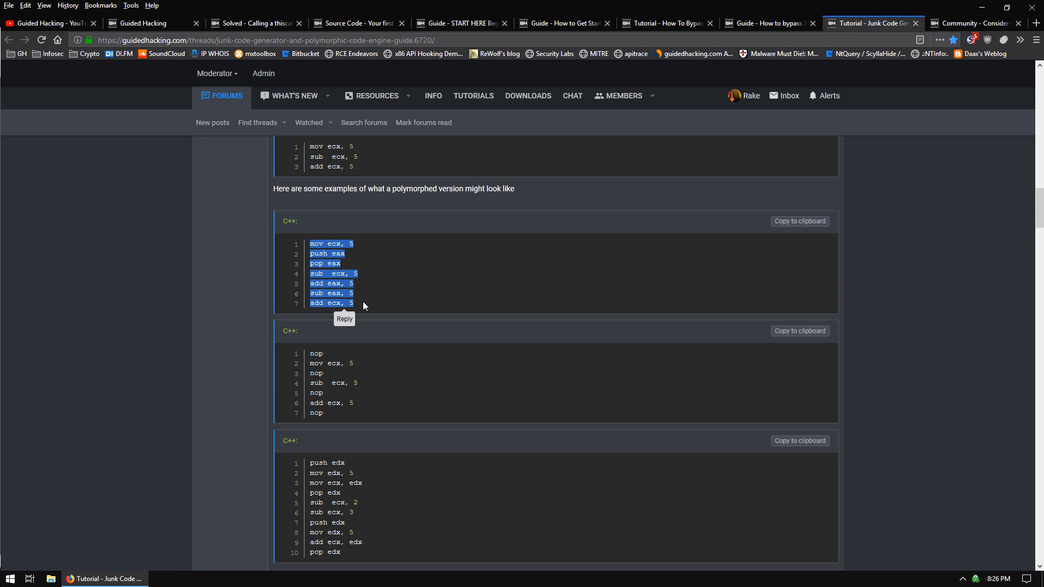
pyautogui.click(358, 354)
pyautogui.moveTo(326, 366)
pyautogui.mouseDown()
pyautogui.moveTo(337, 383)
pyautogui.moveTo(313, 373)
pyautogui.moveTo(331, 373)
pyautogui.mouseUp()
pyautogui.click(379, 367)
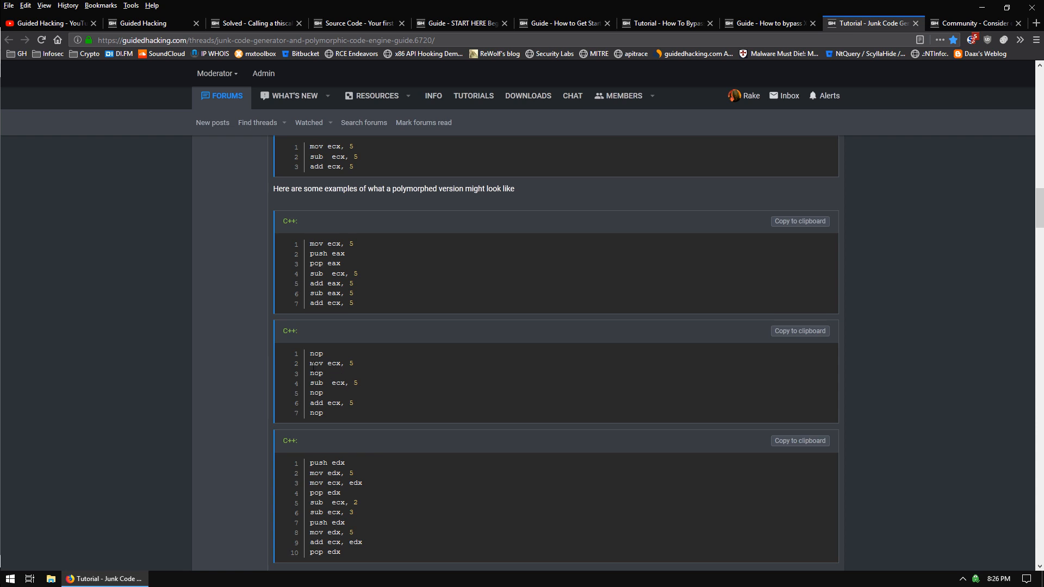
# Scroll on to the third polymorphed code example and the manual mapping video link, highlighting it.
pyautogui.middleClick(248, 311)
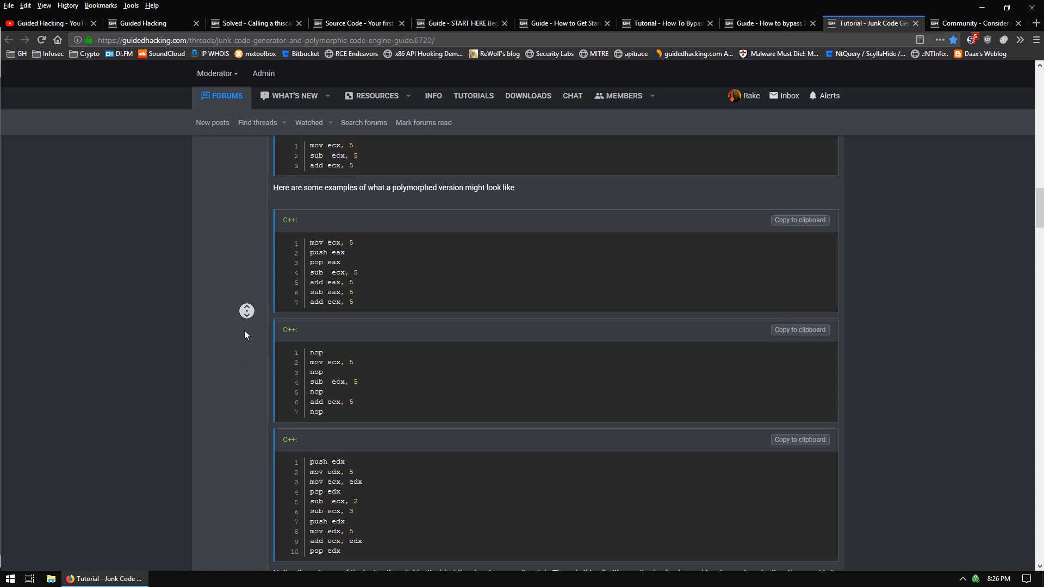
pyautogui.click(487, 393)
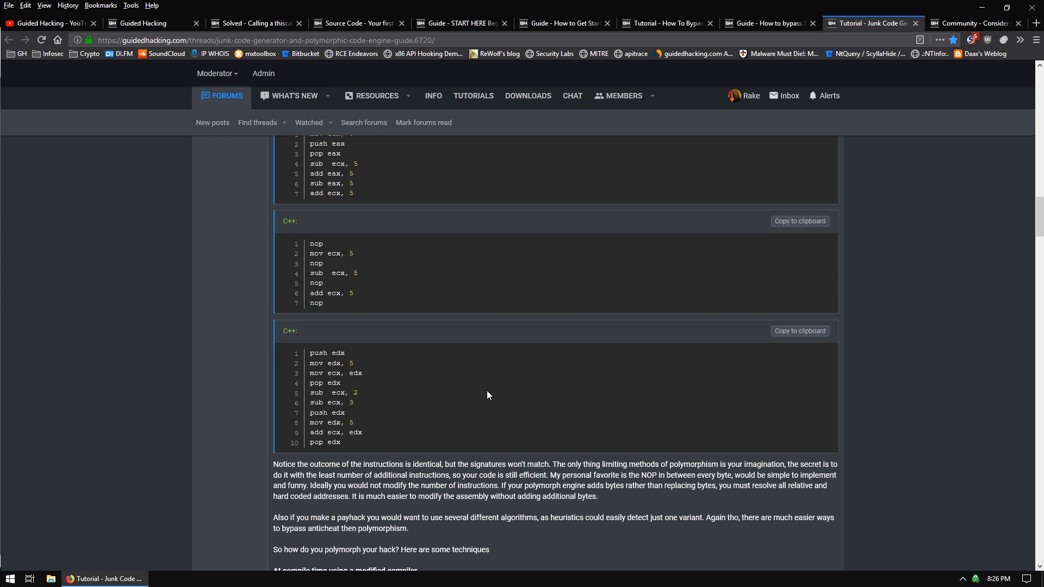
pyautogui.moveTo(344, 355); pyautogui.dragTo(371, 431)
pyautogui.scroll(-3, 206, 511)
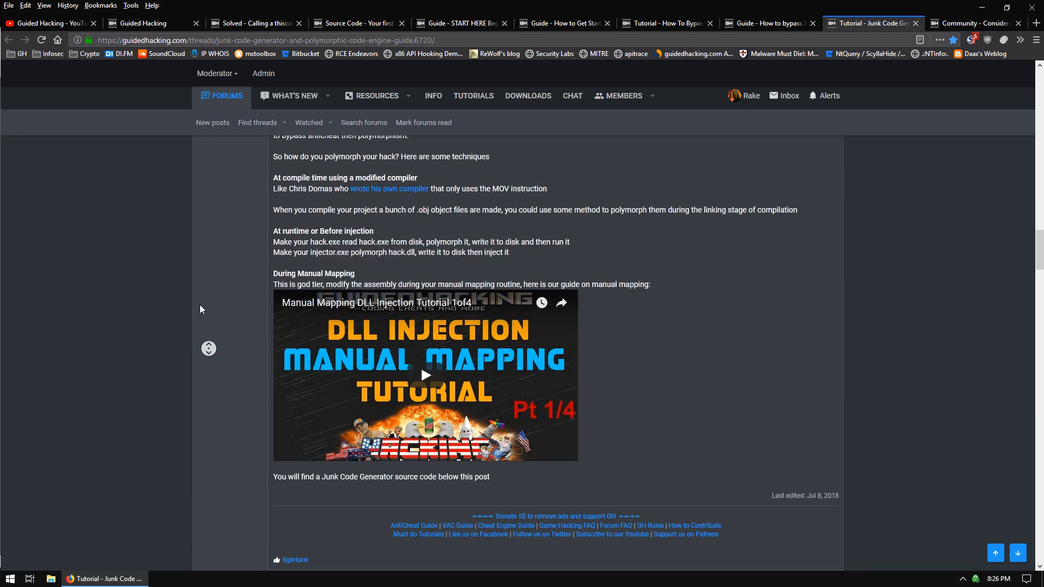
# Expand the 'INLINE ASSEMBLER MACRO' spoiler in the follow-up post, then scroll back up the thread.
pyautogui.middleClick(198, 284)
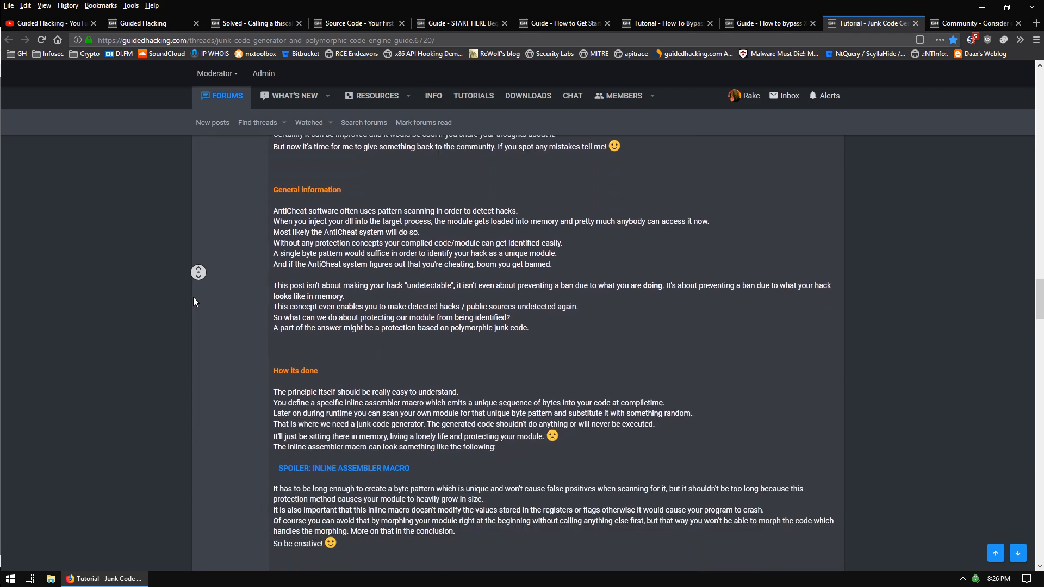
pyautogui.click(373, 299)
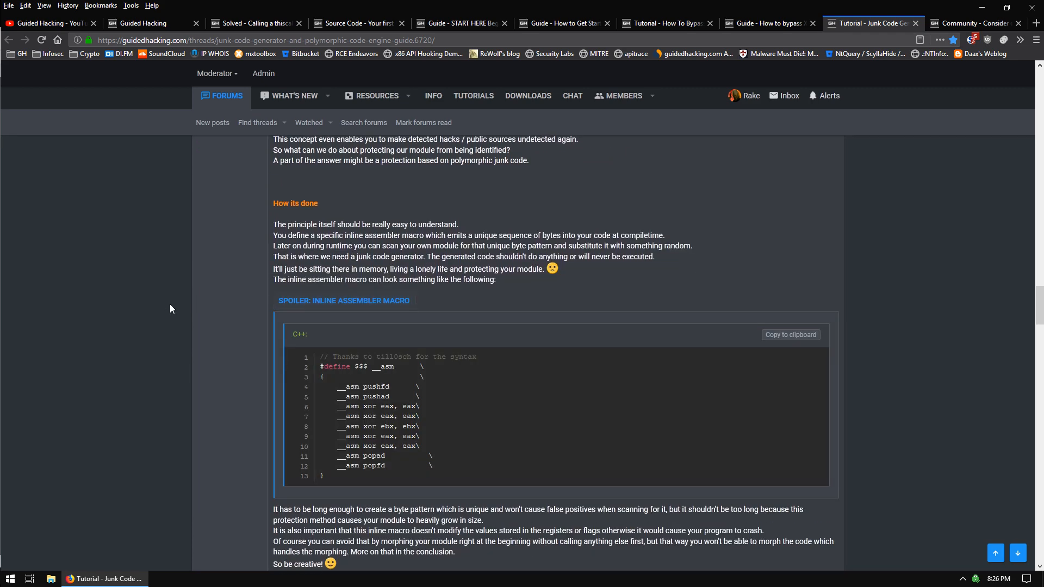
pyautogui.middleClick(169, 304)
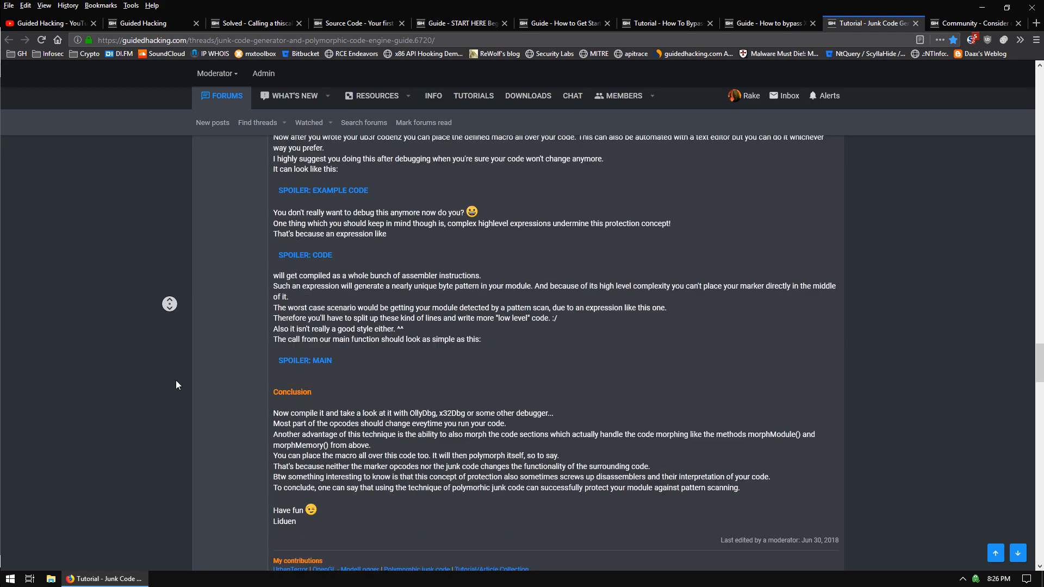
pyautogui.middleClick(118, 349)
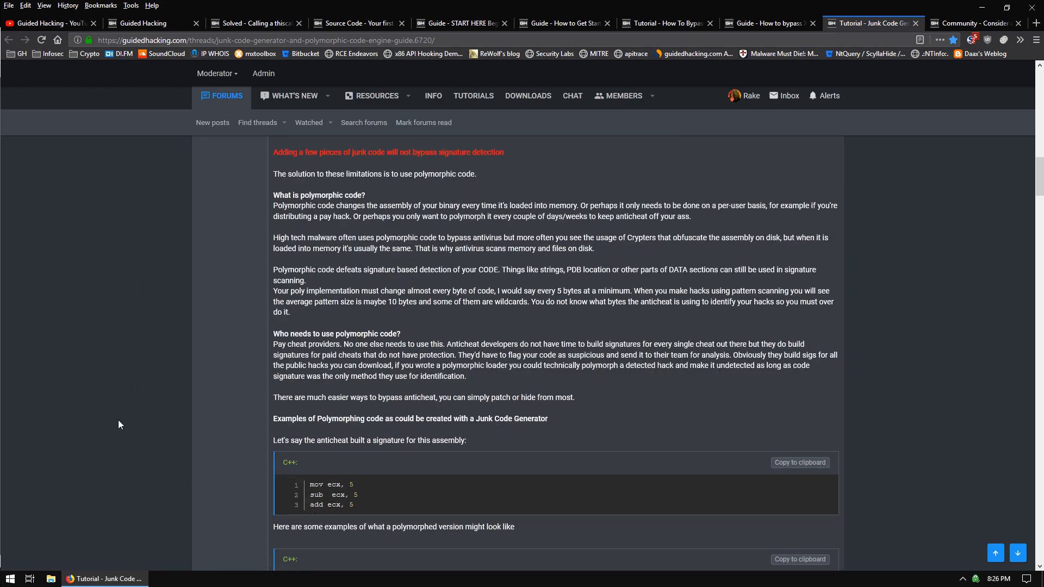
pyautogui.middleClick(196, 328)
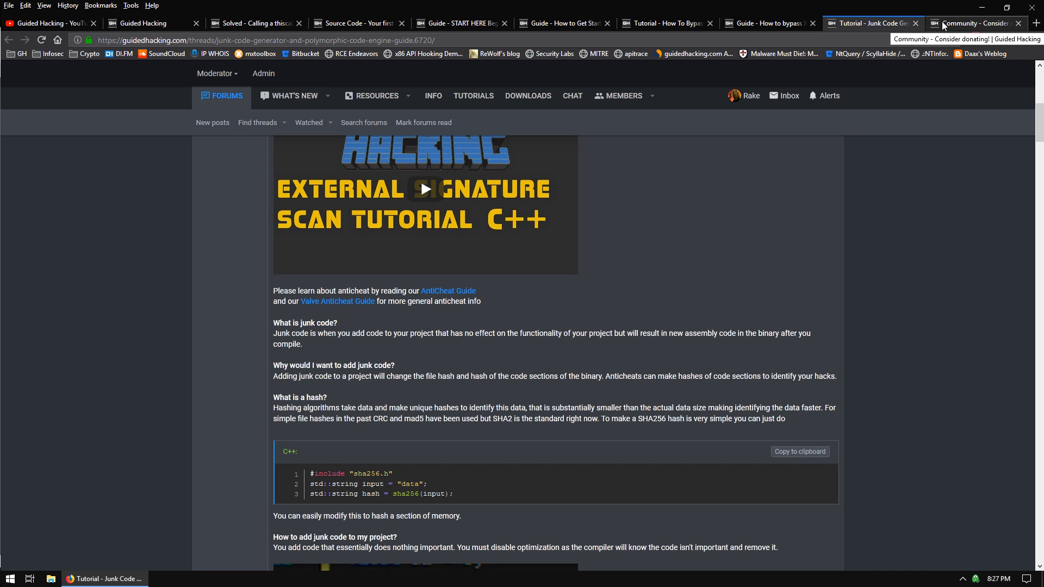
# Bring up the 'Consider donating!' thread with its Basic, Meme and Dank account tiers.
pyautogui.click(943, 27)
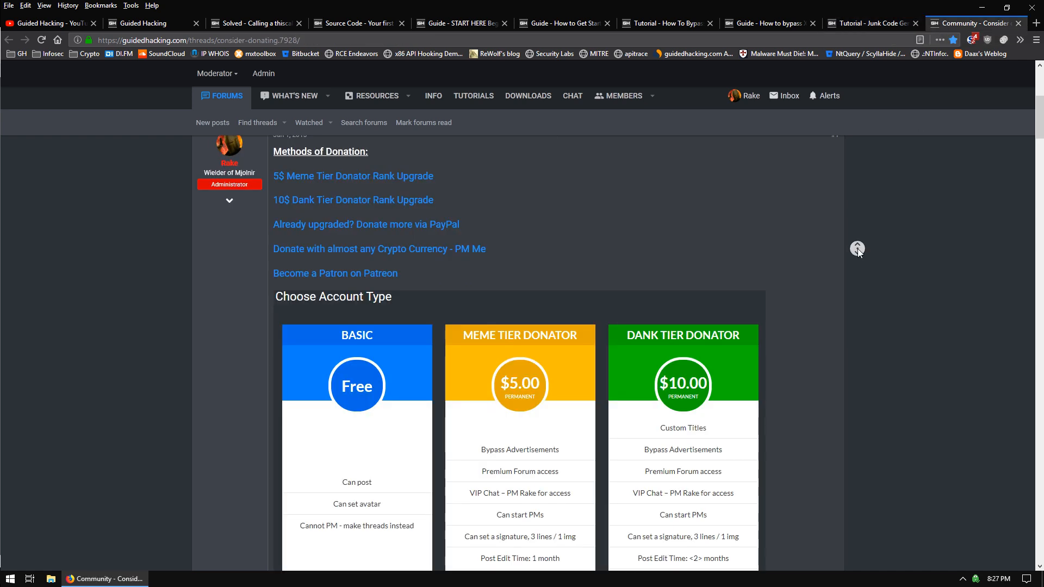
pyautogui.middleClick(857, 249)
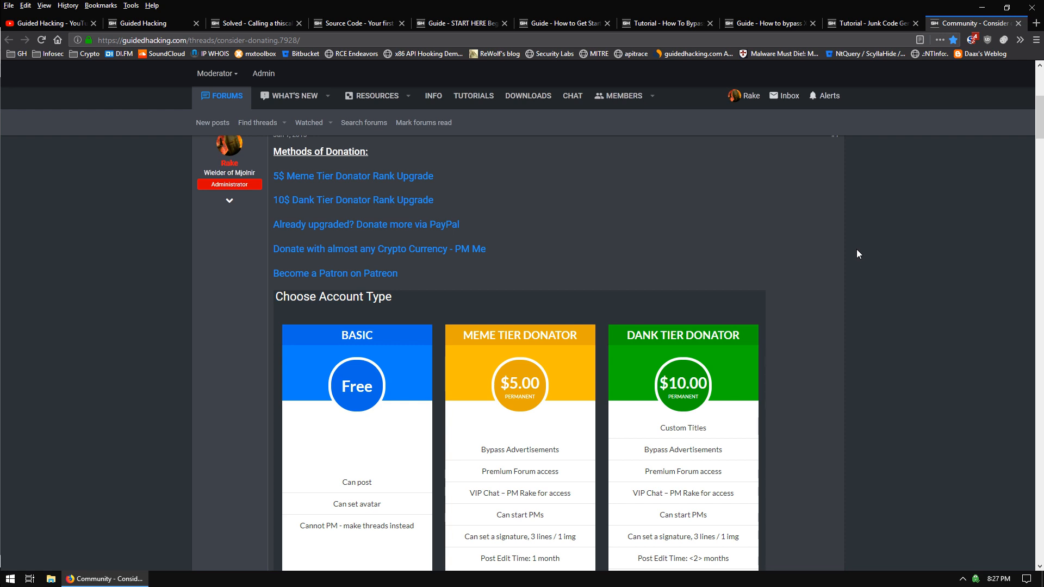